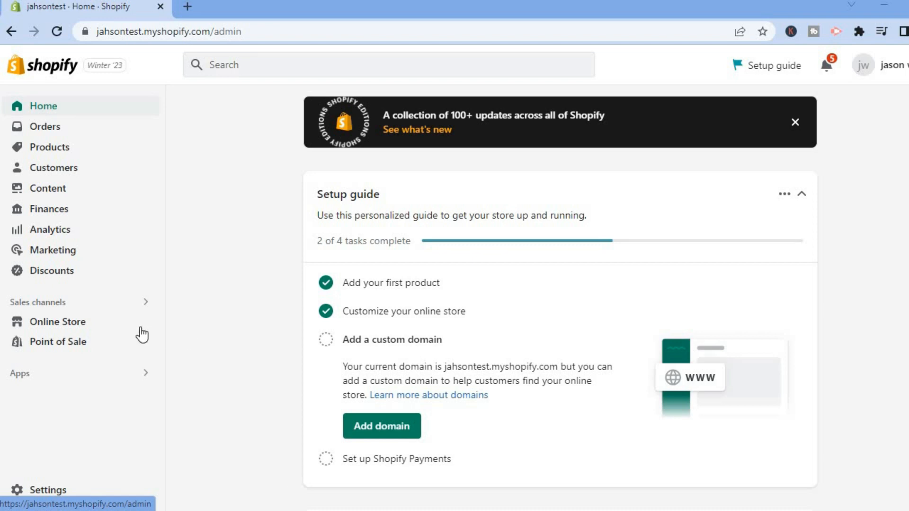
Open the online store's Dawn theme for customization and preview its Checkout page
click(87, 328)
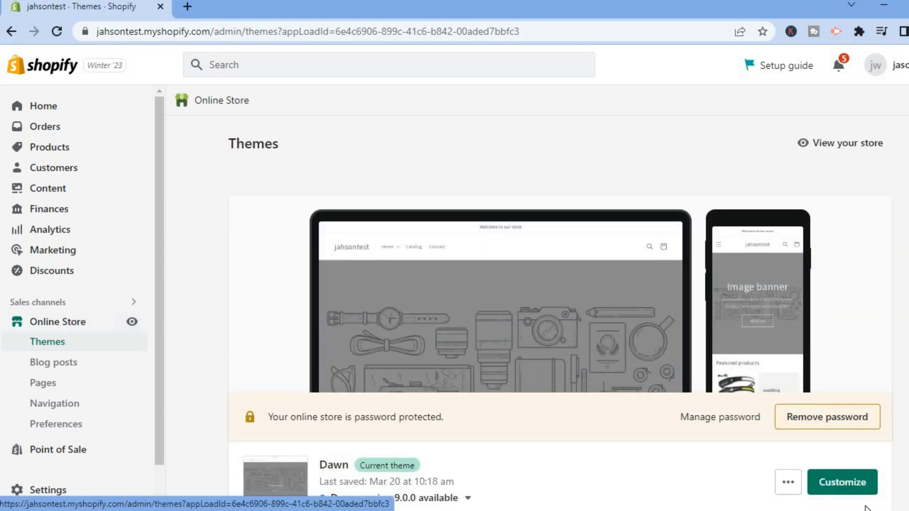
click(848, 483)
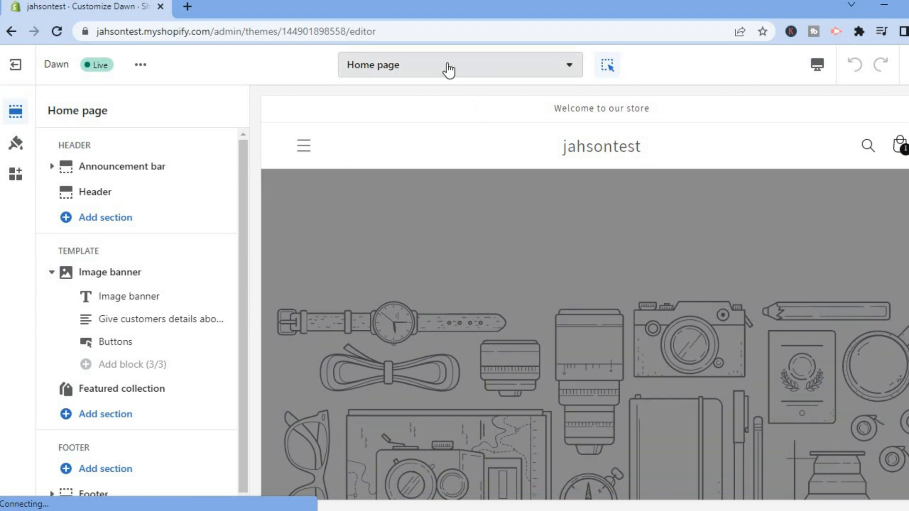
click(489, 67)
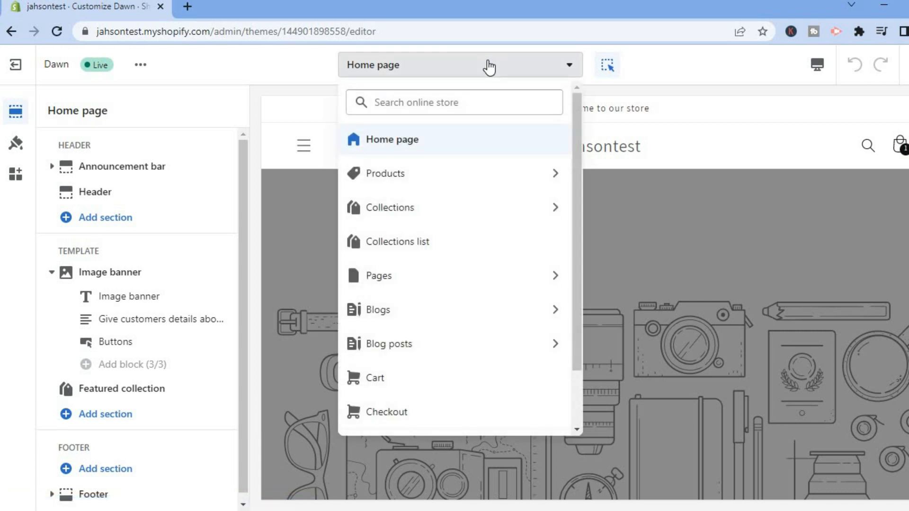
click(386, 412)
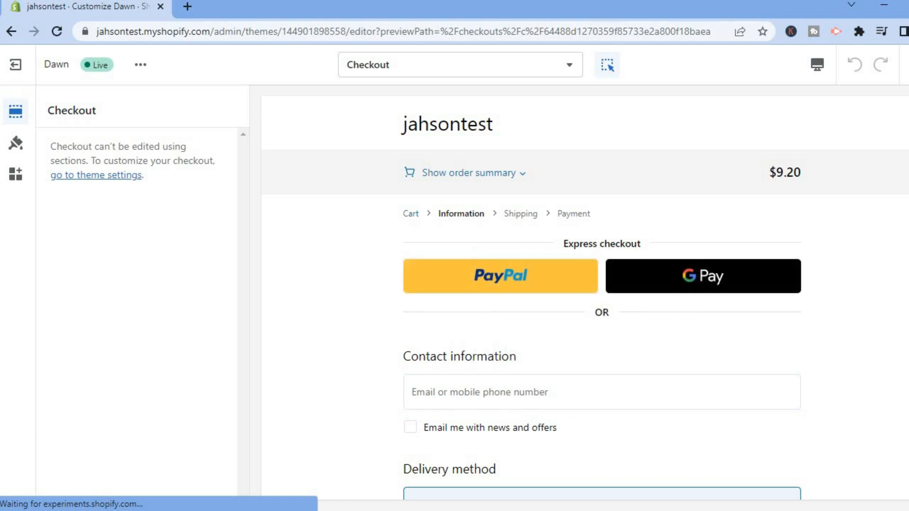
scroll(585, 293, down, 10)
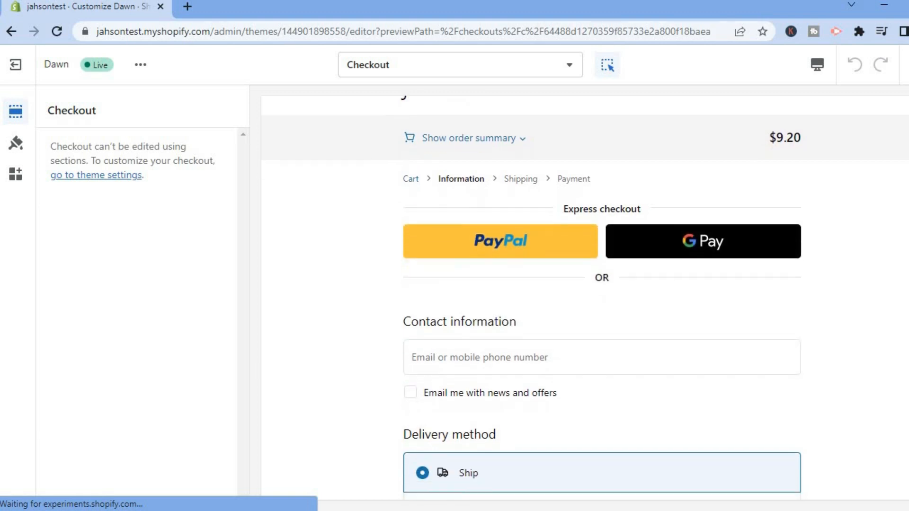
scroll(585, 294, up, 10)
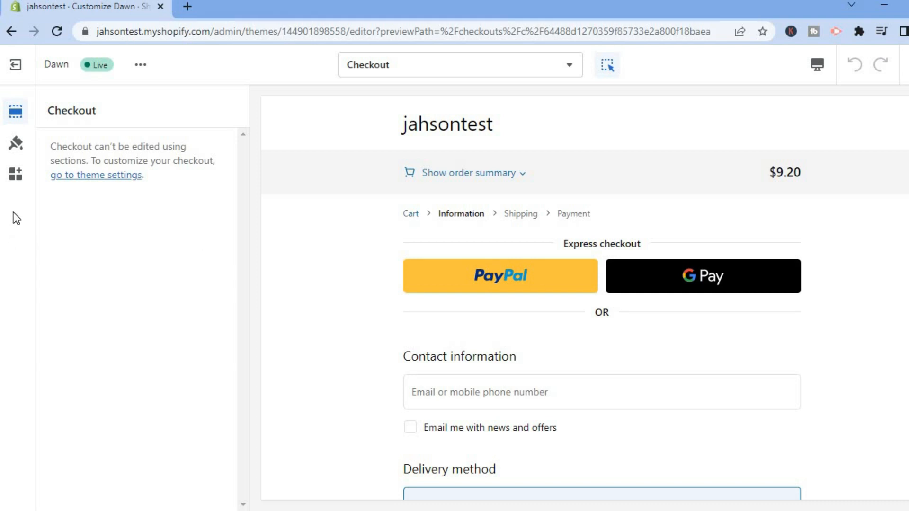
Open the theme settings and expand the Checkout section to reach its banner options
click(16, 144)
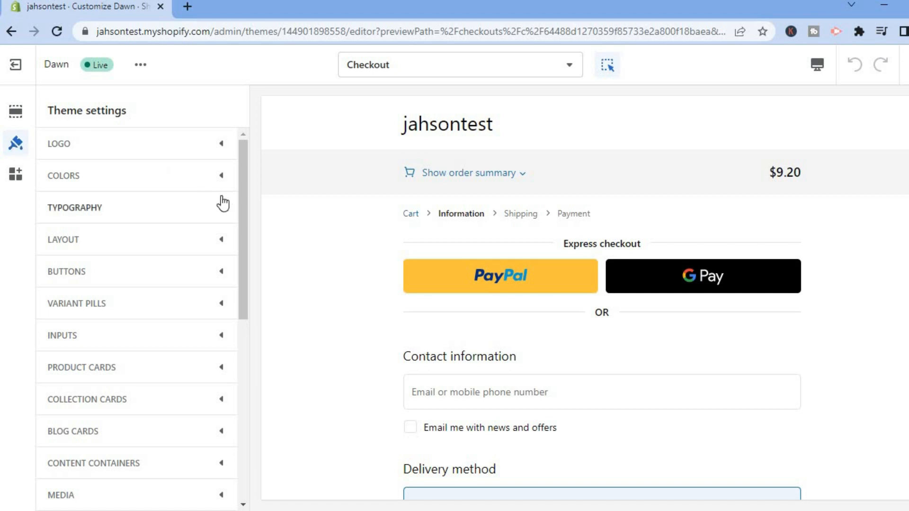
drag(242, 199, 242, 395)
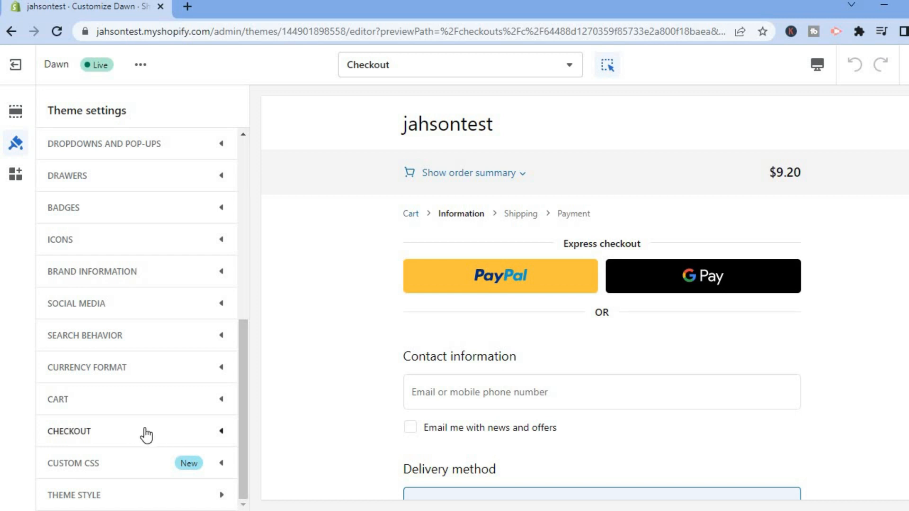
click(145, 433)
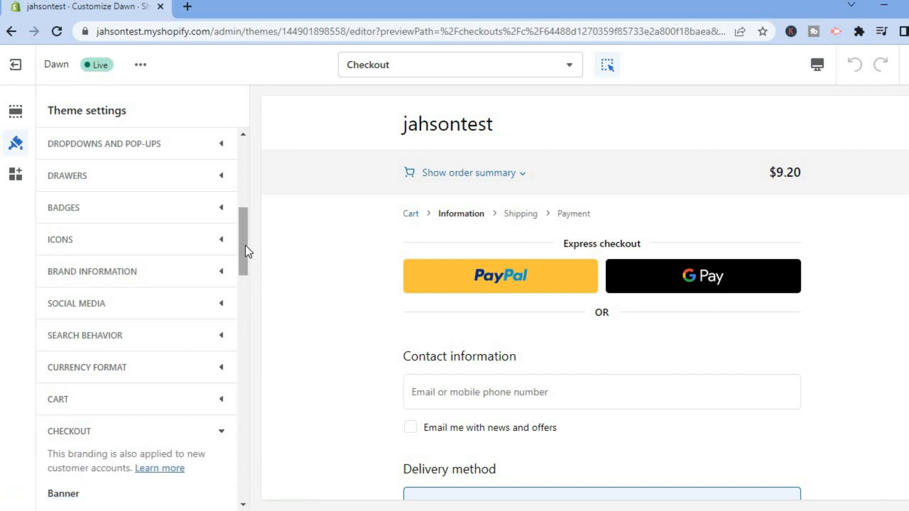
drag(245, 251, 246, 302)
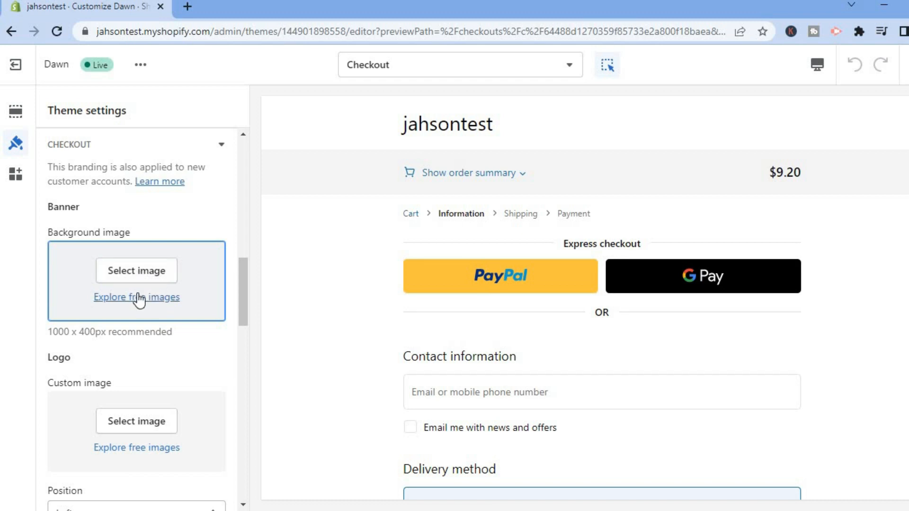
Set the checkout banner's background image to the free business-cat-in-office picture from the Work From Home collection
click(138, 297)
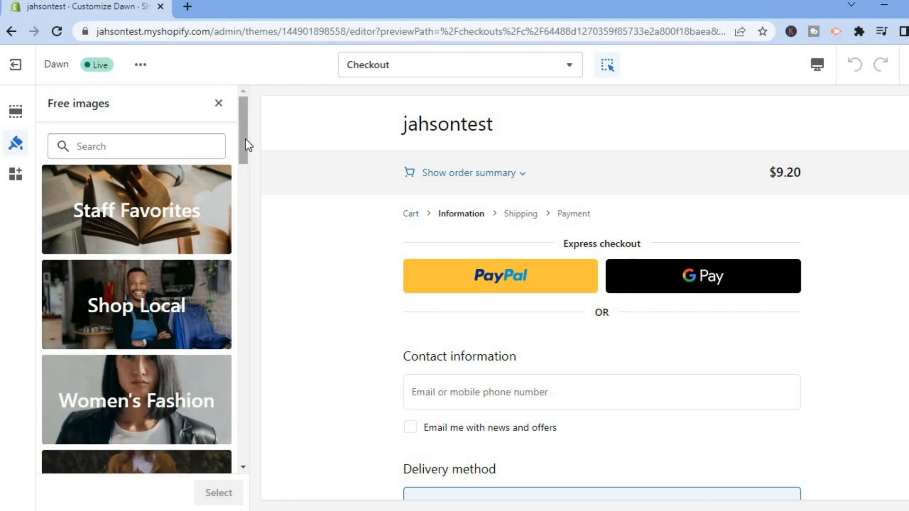
drag(243, 158, 246, 246)
scroll(245, 248, down, 2)
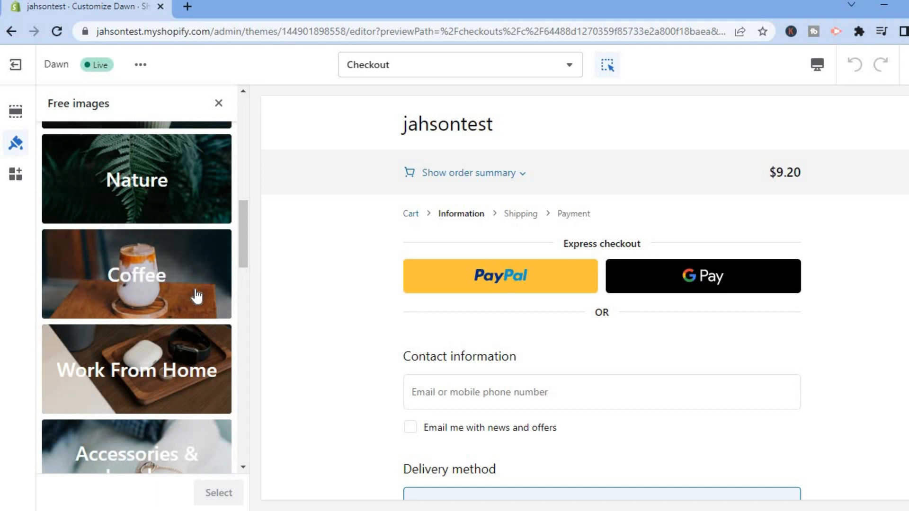
click(171, 362)
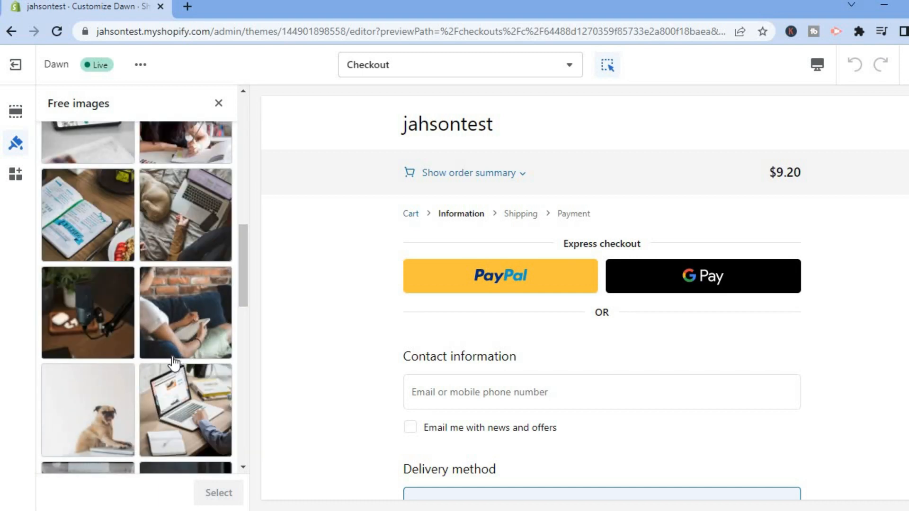
drag(241, 242, 241, 229)
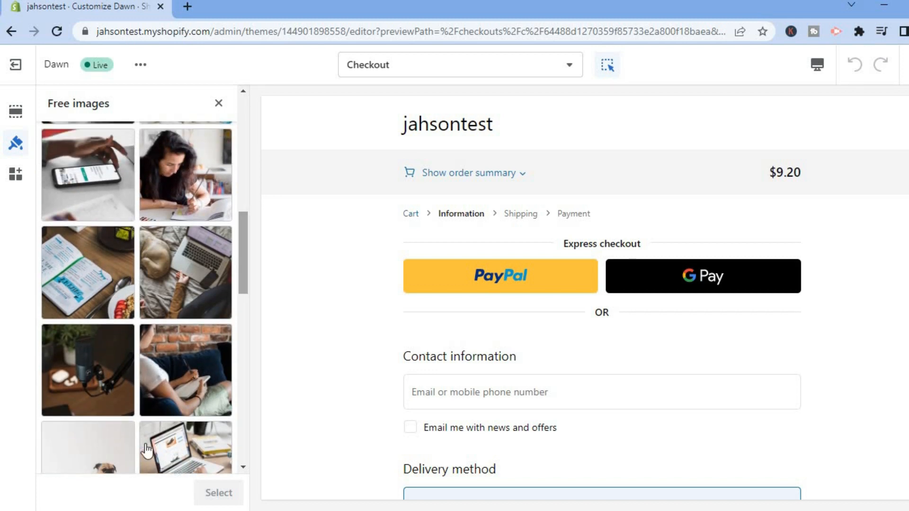
click(178, 308)
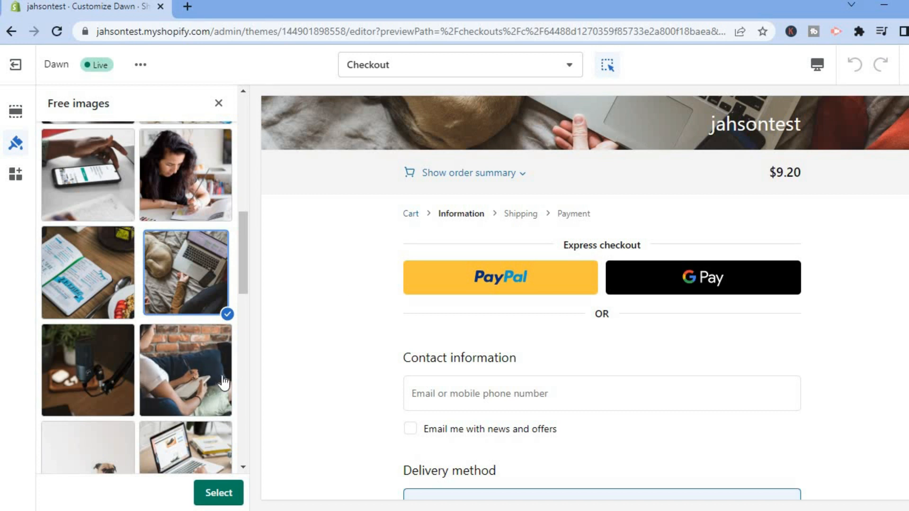
drag(245, 255, 249, 330)
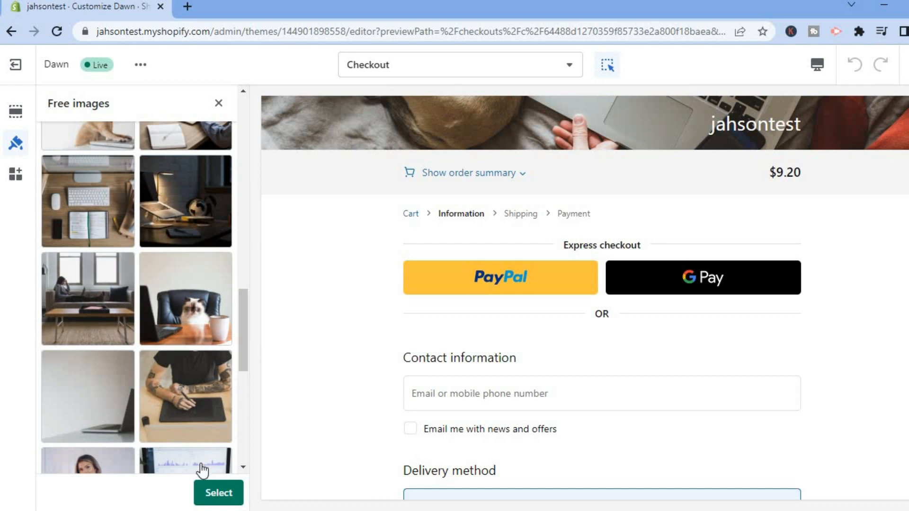
click(185, 316)
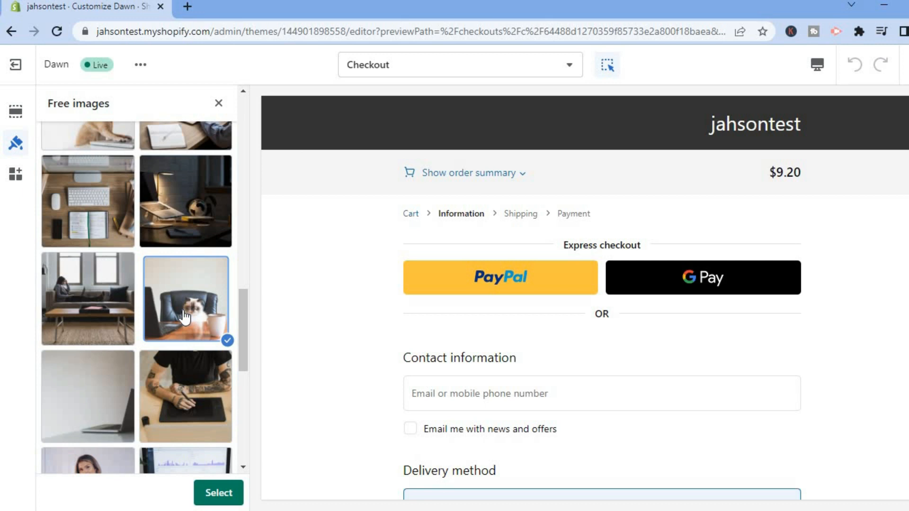
click(220, 495)
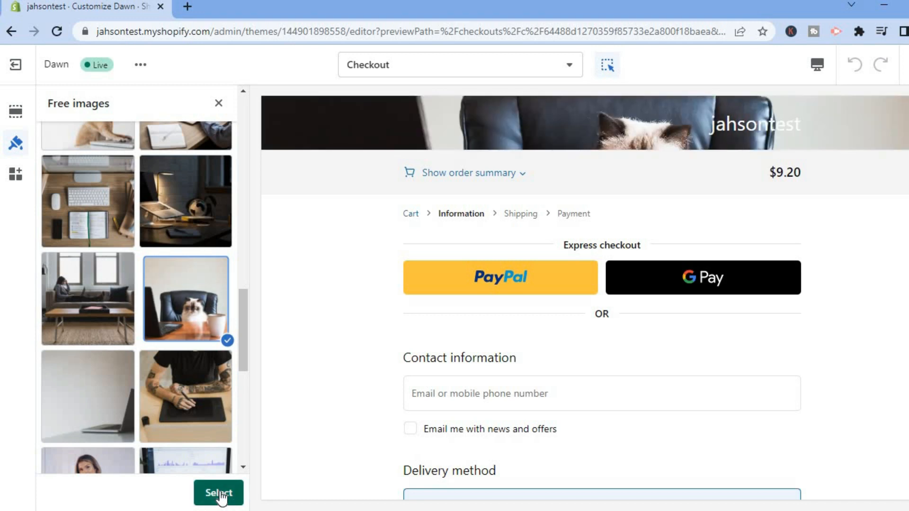
click(220, 495)
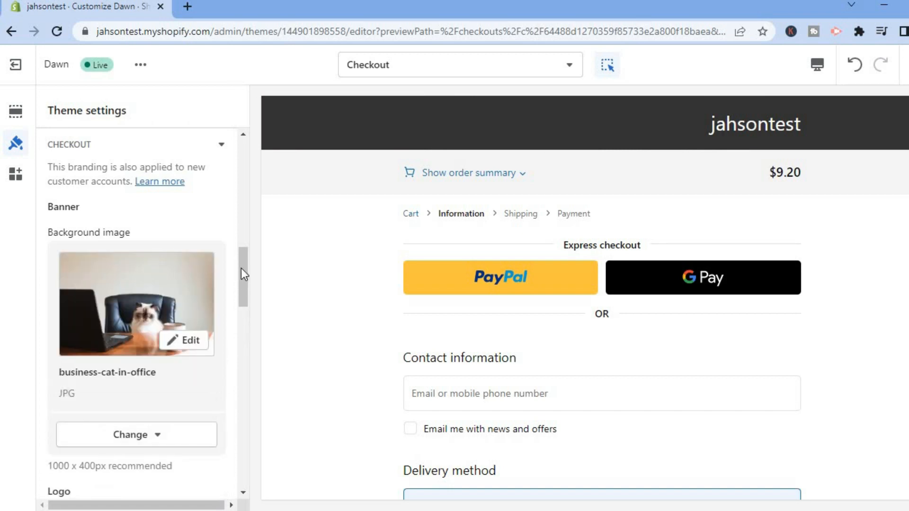
Set the checkout logo's custom image to the free designer-at-desk picture from the Work From Home collection
drag(243, 279, 244, 309)
scroll(243, 308, down, 2)
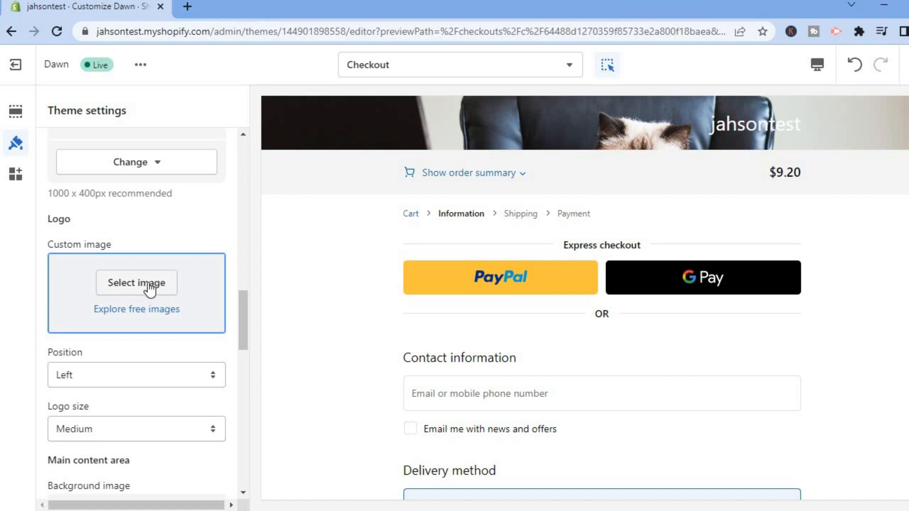
click(167, 310)
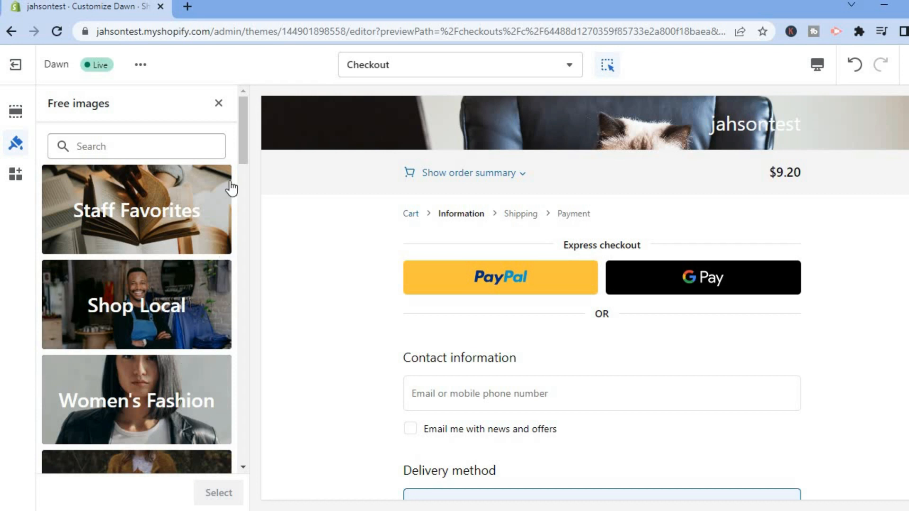
drag(239, 121, 245, 237)
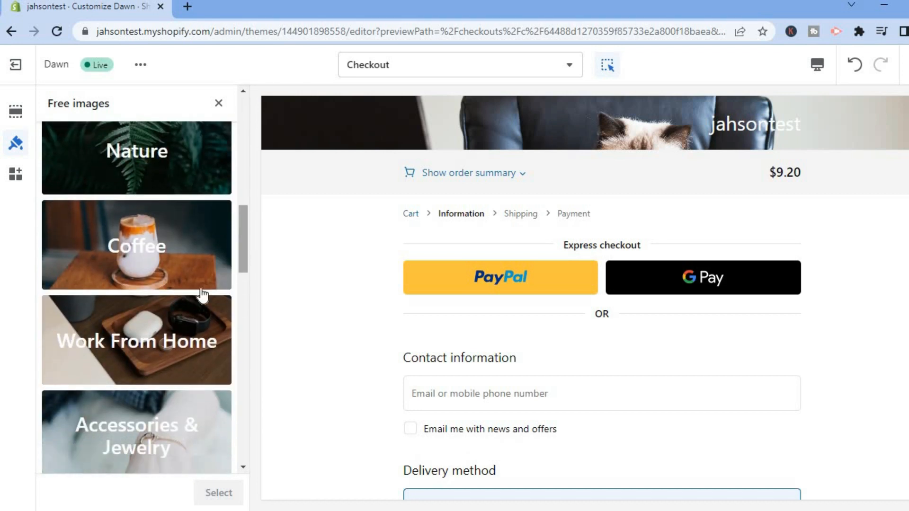
click(149, 326)
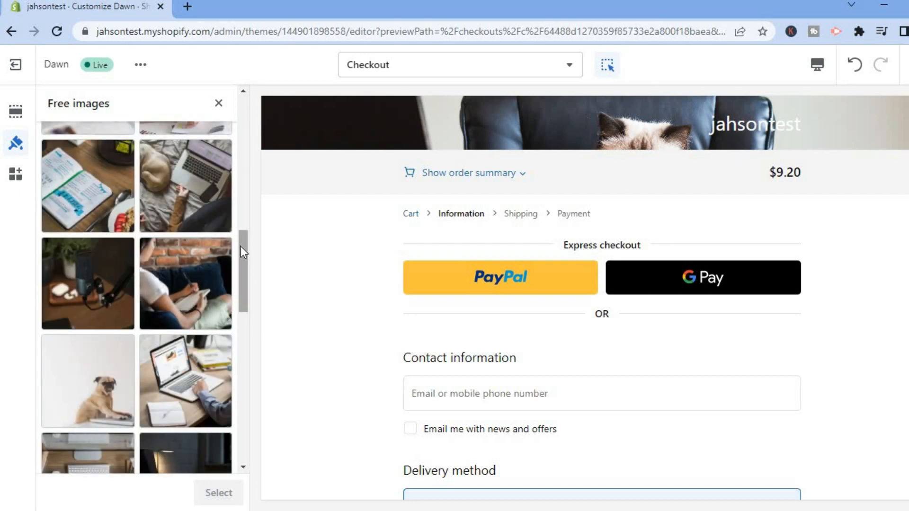
drag(247, 256, 243, 357)
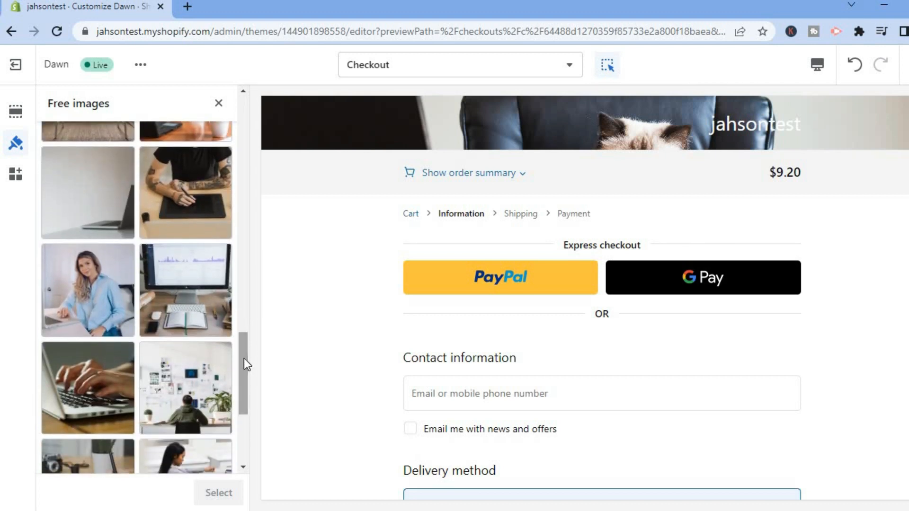
click(189, 419)
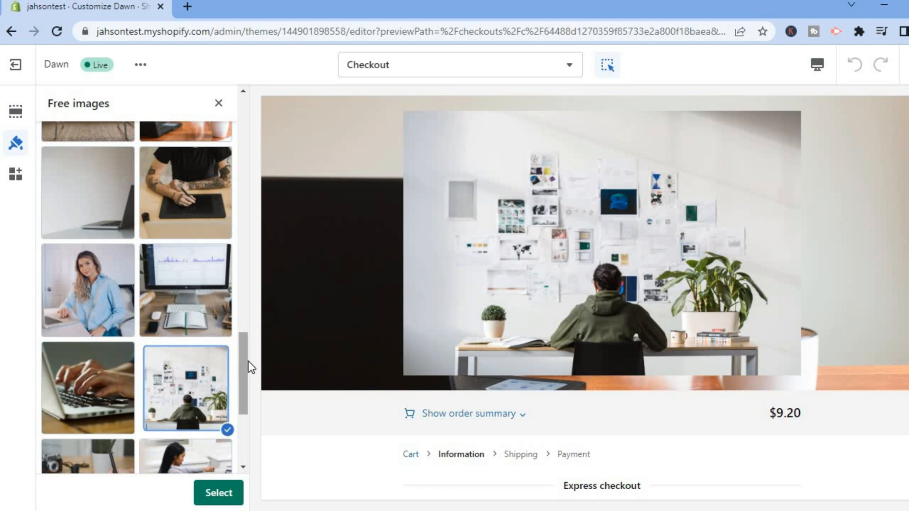
drag(248, 369, 248, 421)
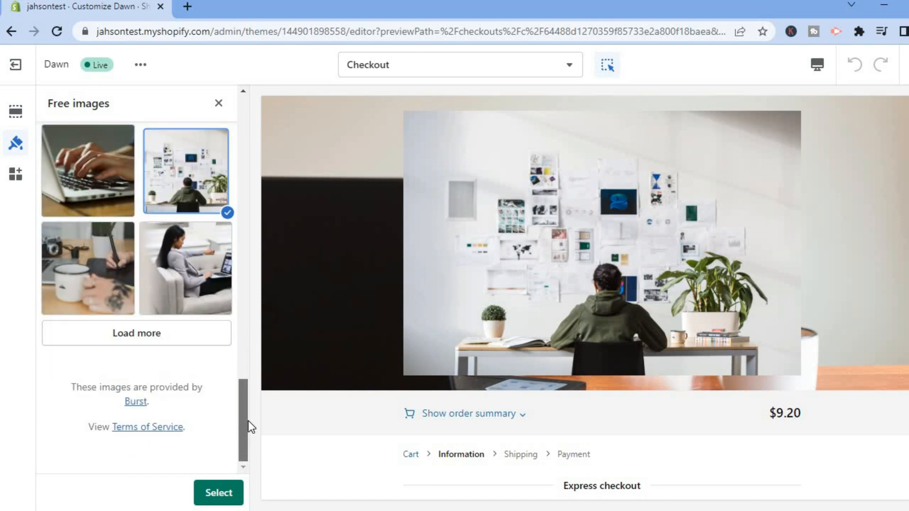
click(217, 492)
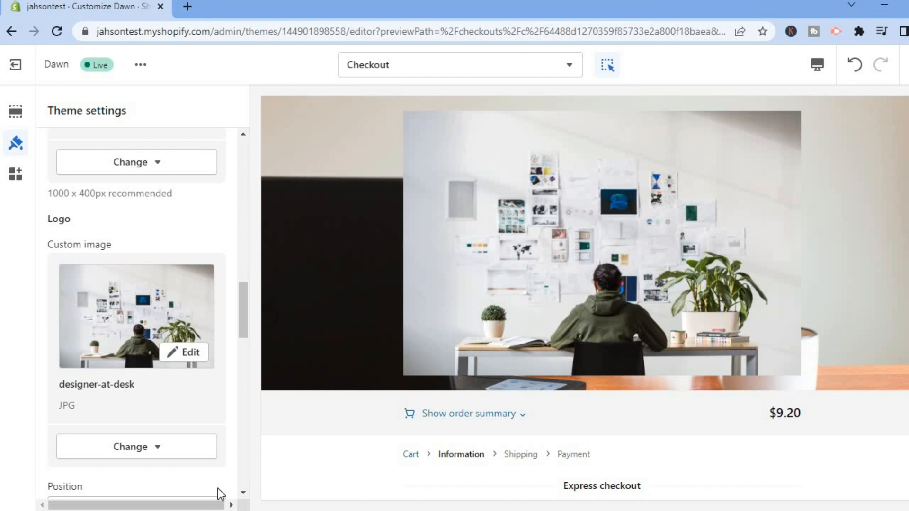
Add a focal point to the designer-at-desk logo image, place it just above the seated person's head, and save the image
mouse_move(242, 312)
mouse_down()
mouse_move(242, 340)
mouse_move(241, 327)
mouse_up()
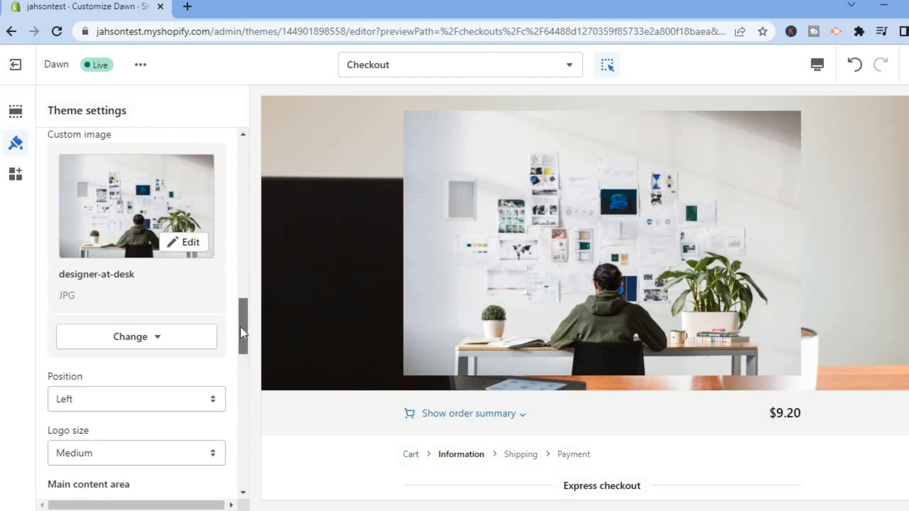
click(184, 253)
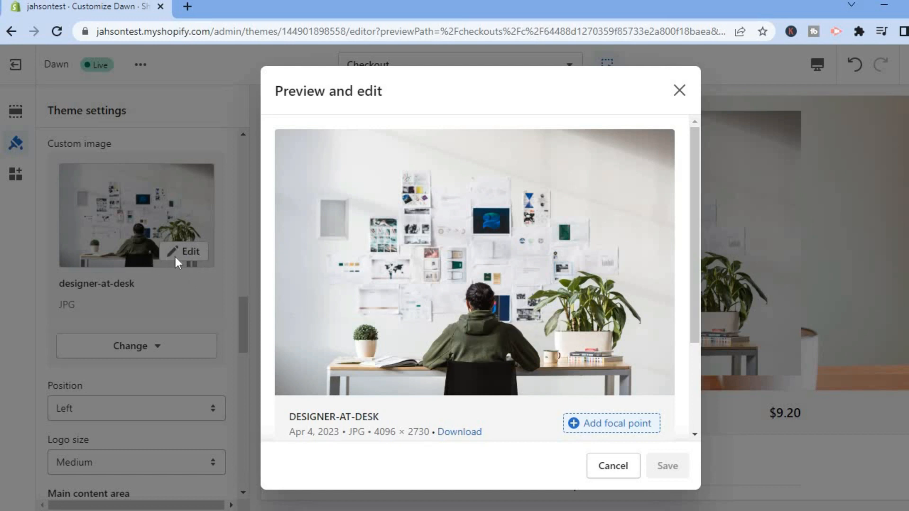
click(605, 427)
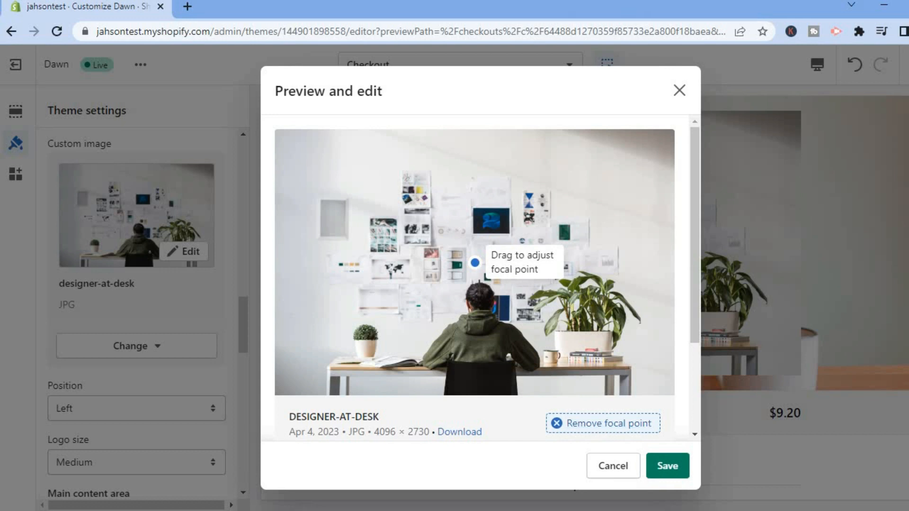
click(421, 253)
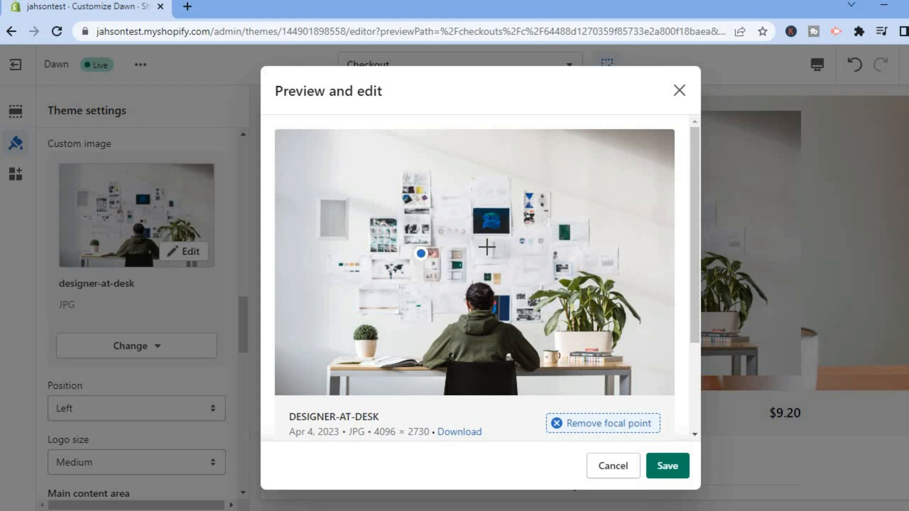
click(470, 246)
click(668, 466)
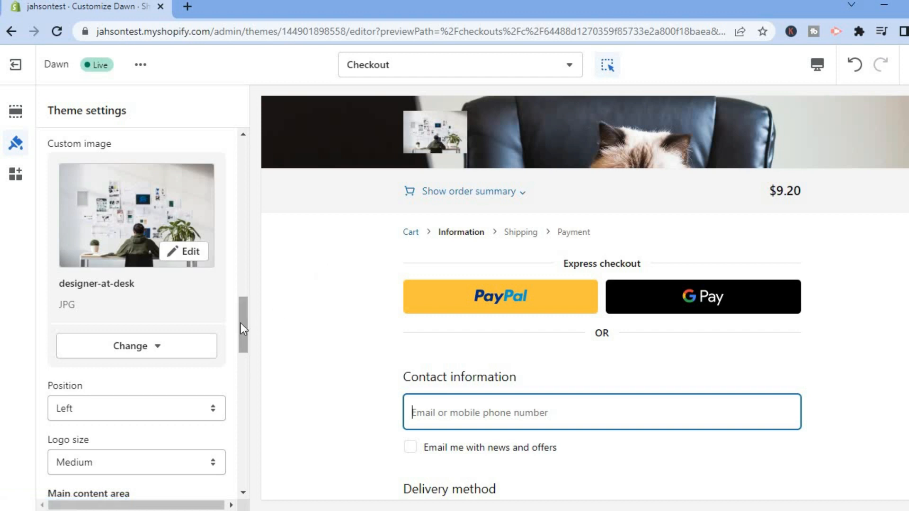
Set the checkout logo's position to Right
drag(240, 322, 240, 354)
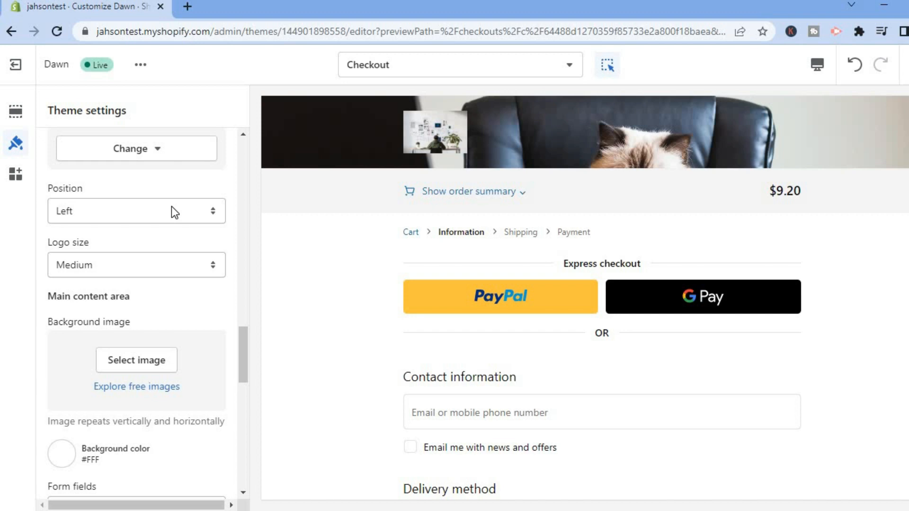
click(171, 208)
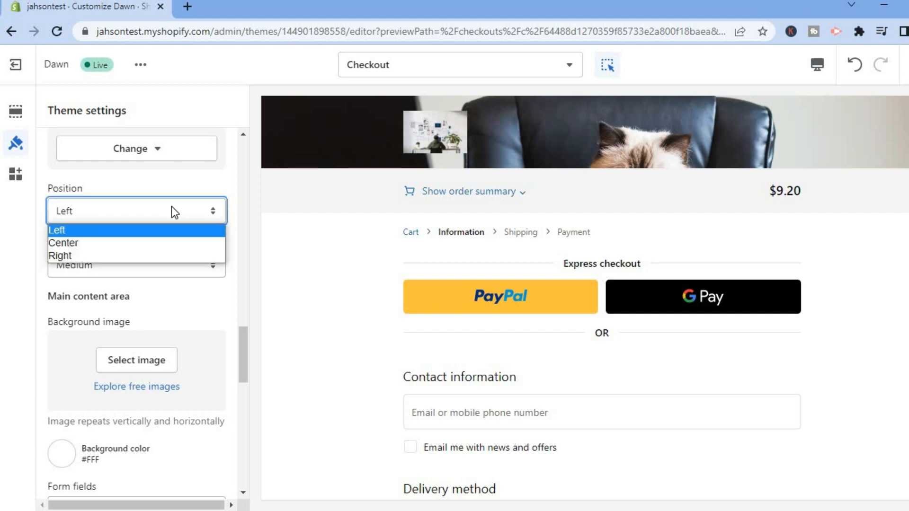
click(163, 256)
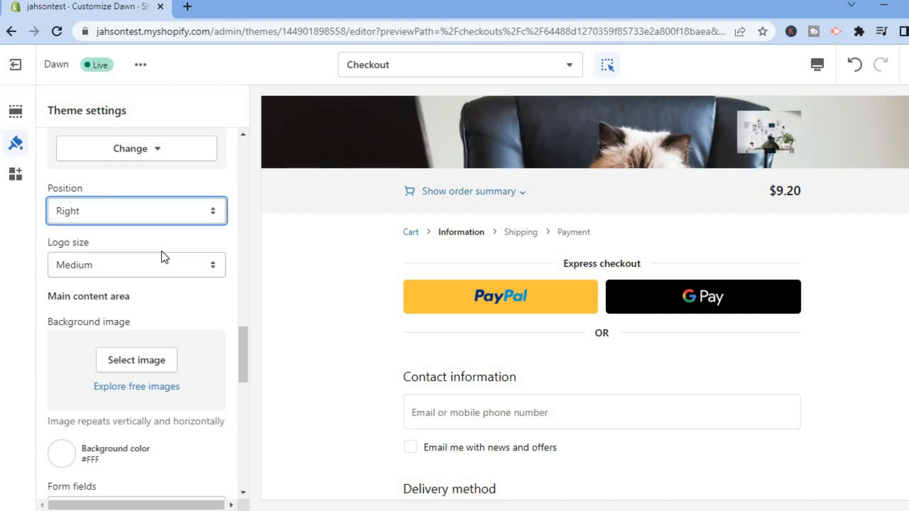
Set the checkout logo's position to Center
click(172, 205)
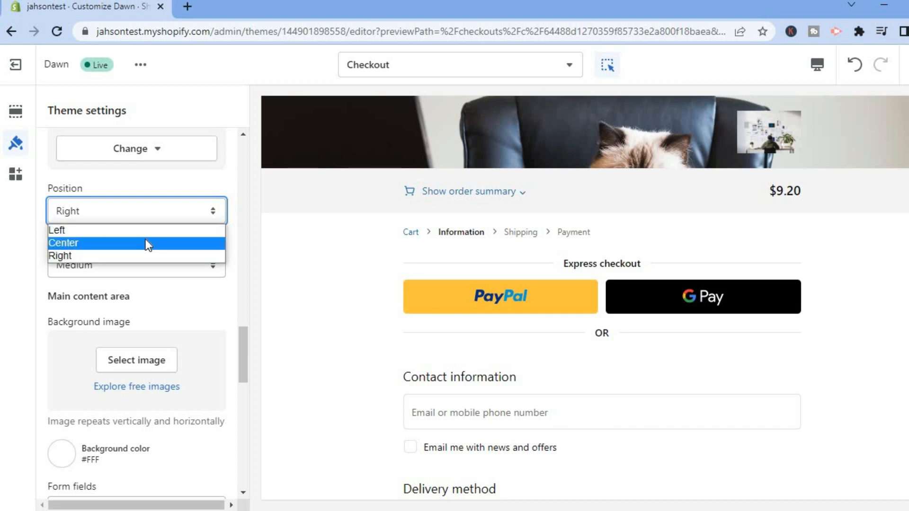
key(Escape)
key(Up)
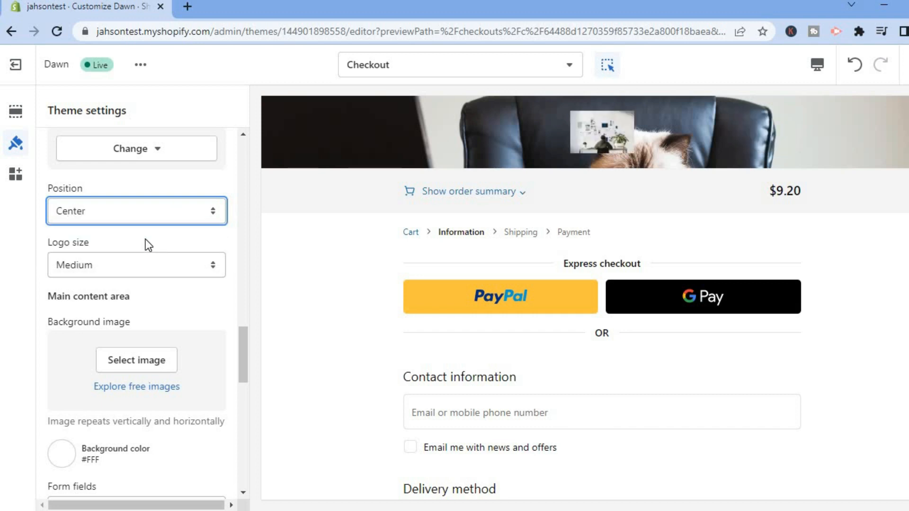
Try the Small and Large sizes for the checkout logo and return the logo size to Medium
click(169, 265)
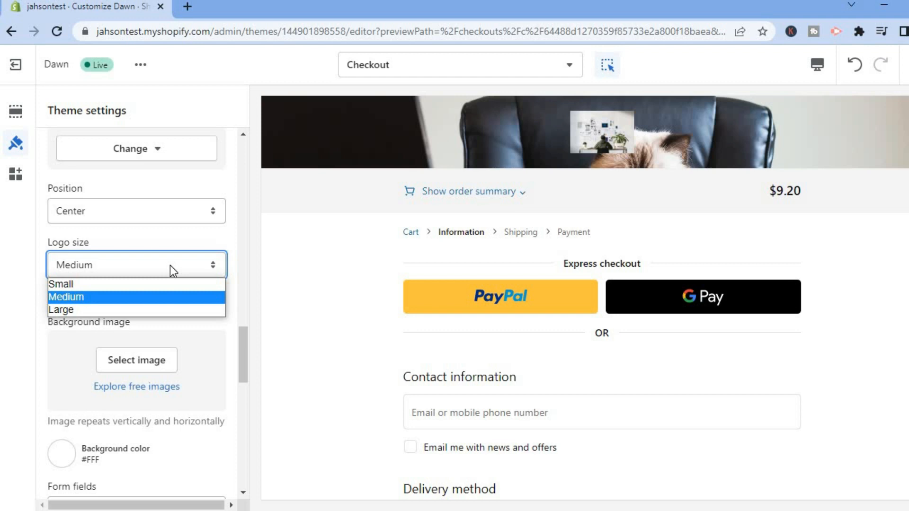
click(158, 286)
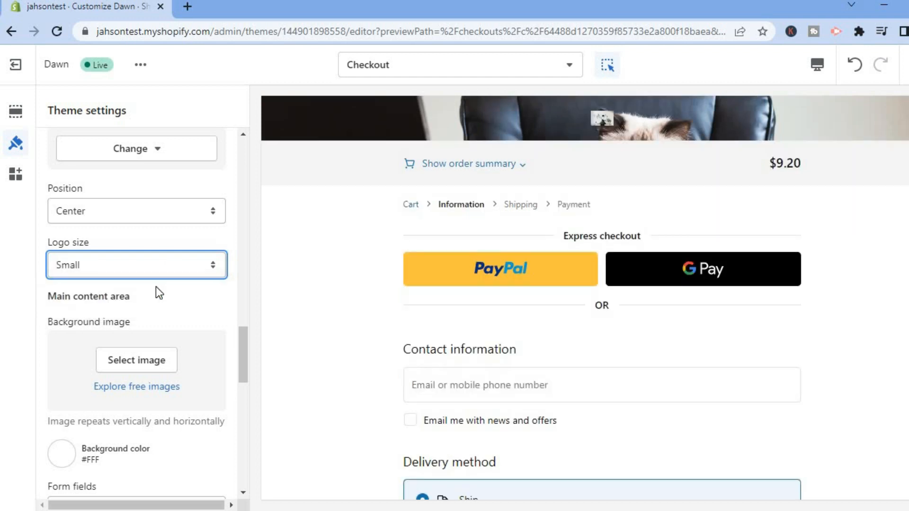
click(163, 262)
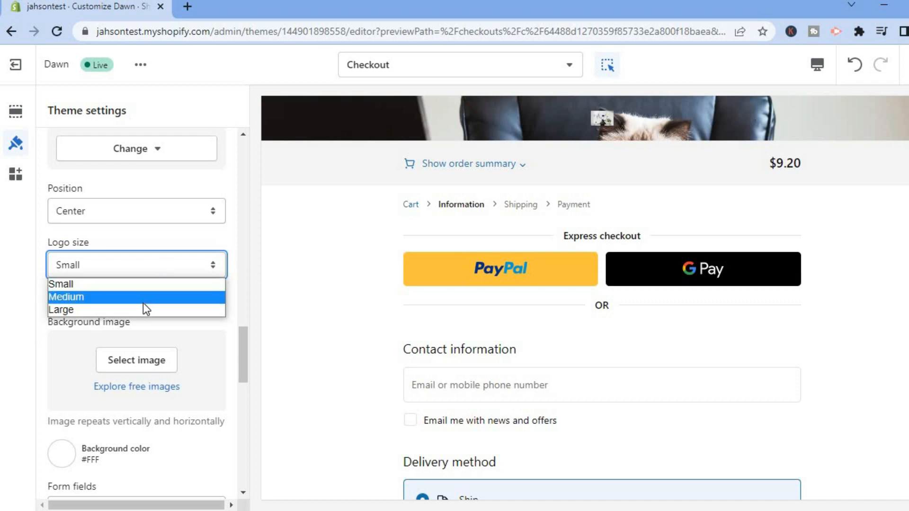
click(140, 309)
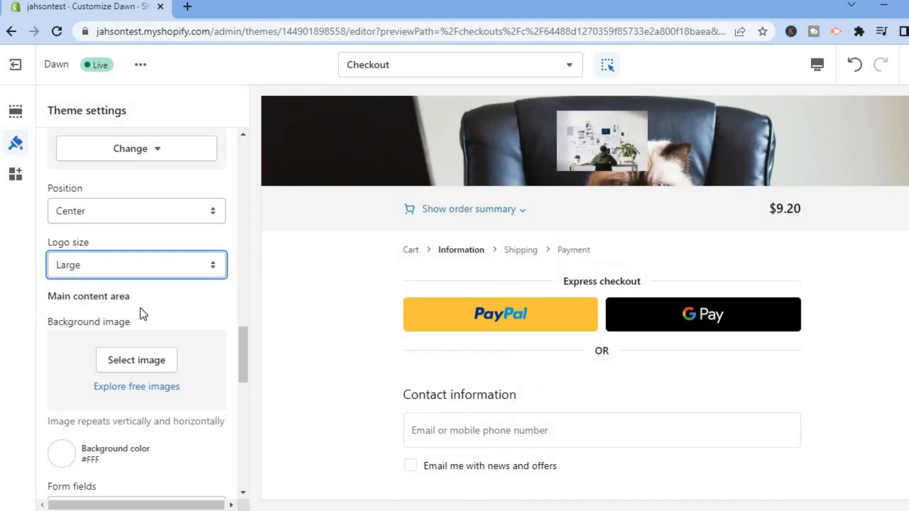
click(150, 270)
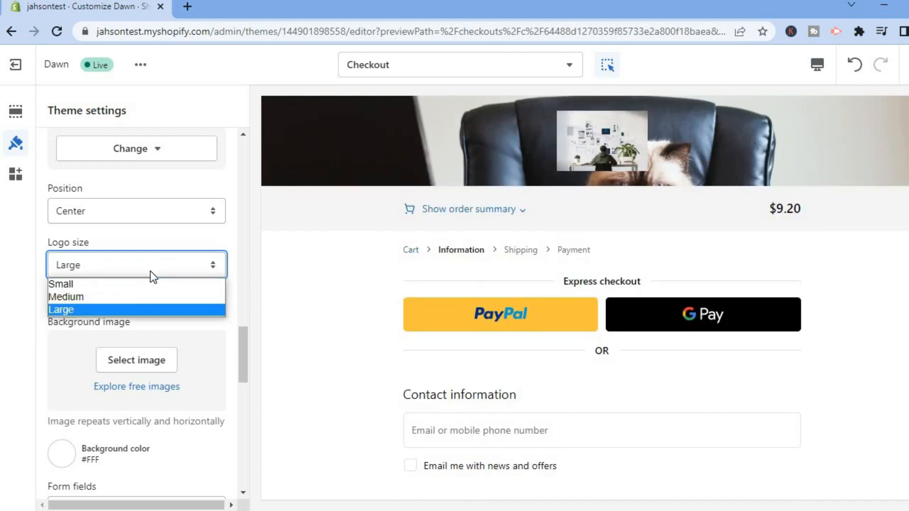
click(127, 292)
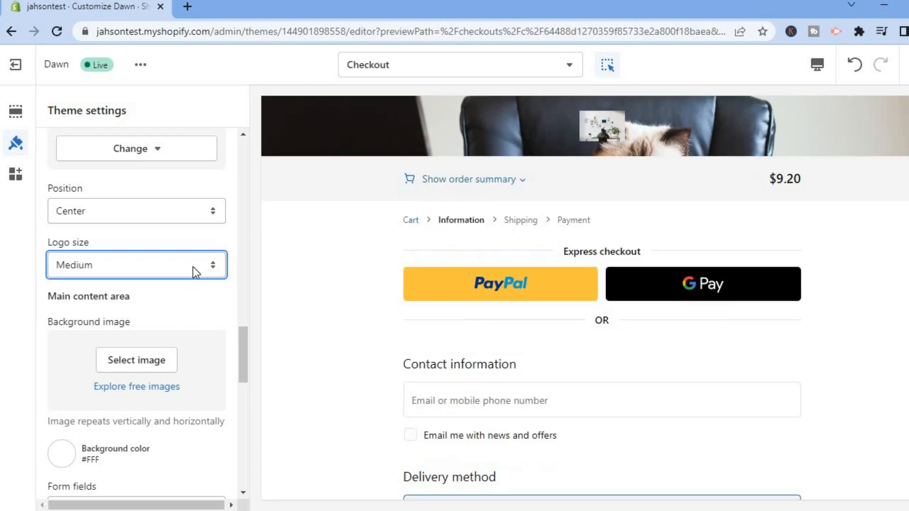
Set the checkout logo's position to Left
click(184, 210)
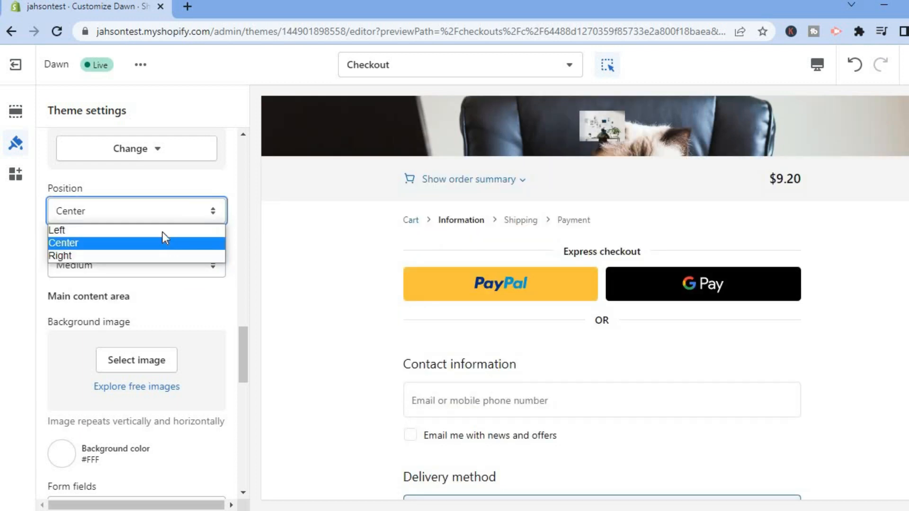
click(163, 229)
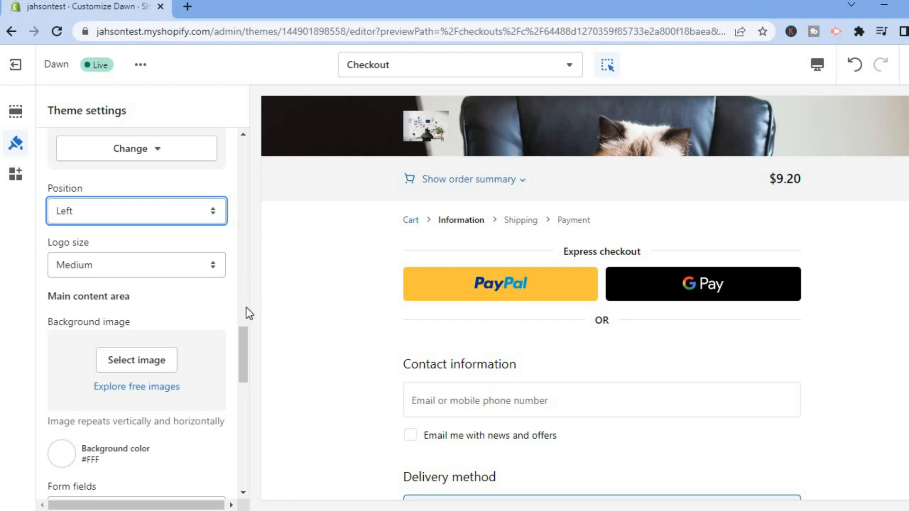
Set the main content area's background image to the free woman-relazing-and-journalling-on-couch picture from the Work From Home collection
drag(248, 336, 248, 347)
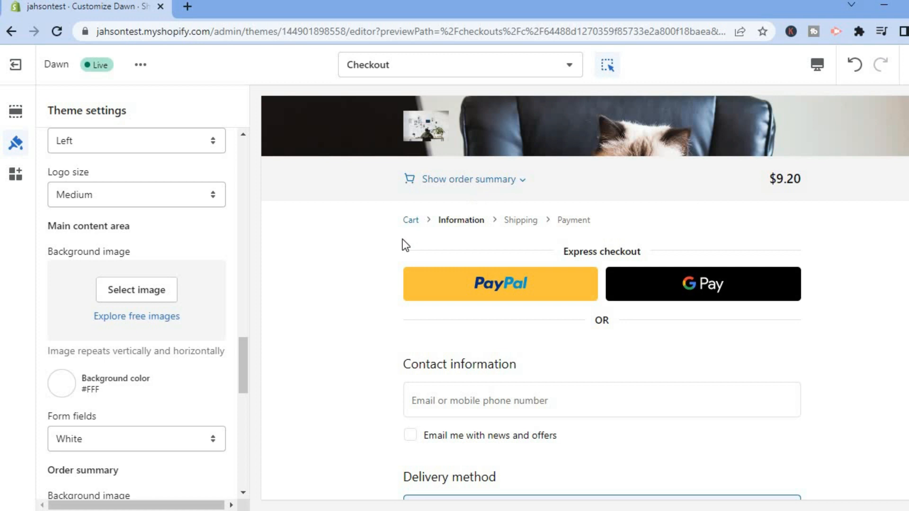
click(148, 316)
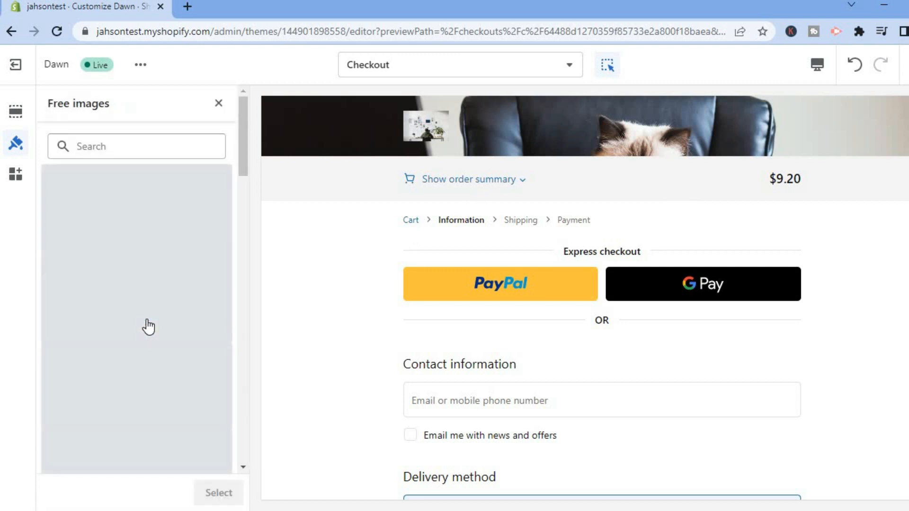
drag(246, 156, 246, 266)
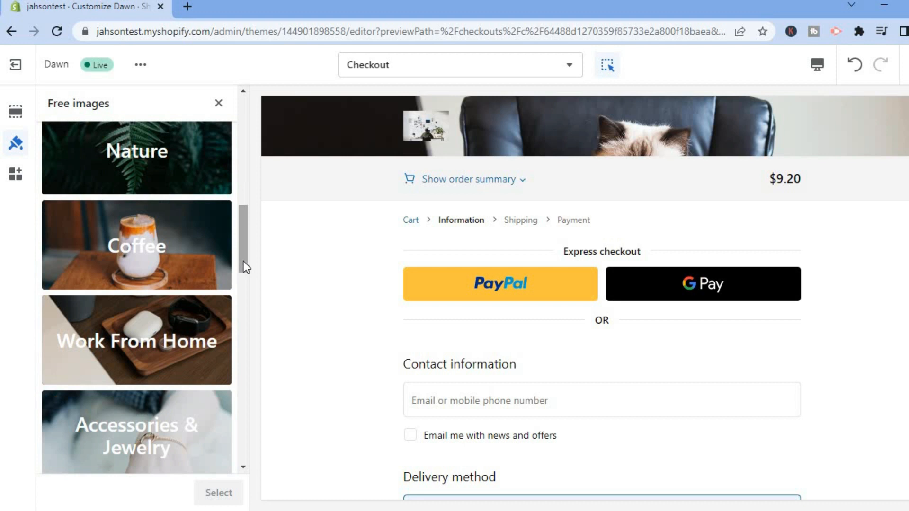
click(188, 355)
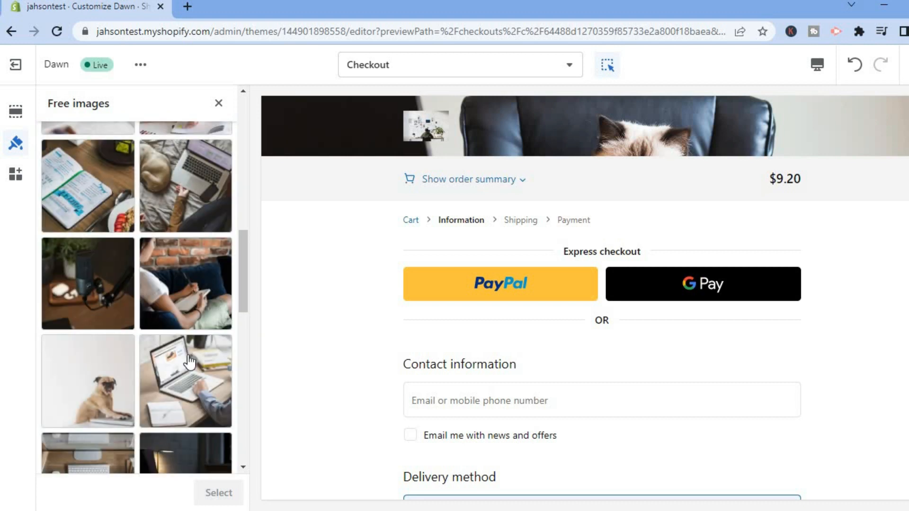
drag(245, 265, 239, 242)
click(184, 233)
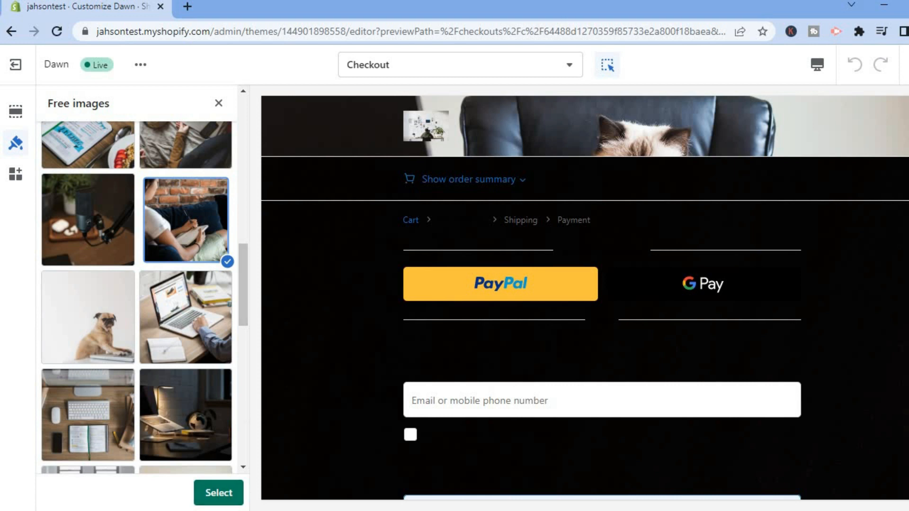
click(216, 491)
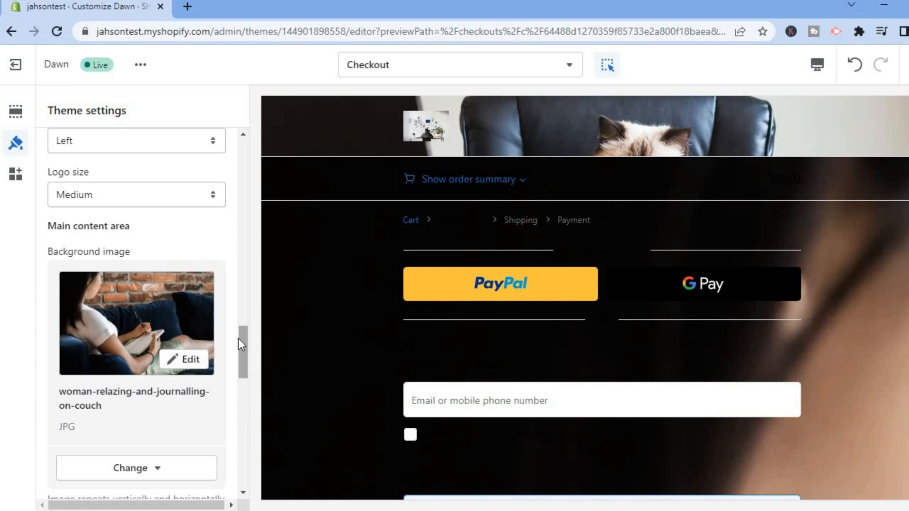
Try green and purple hues for the main content area's background color, keeping the color at #FFFFFF
drag(240, 351, 239, 385)
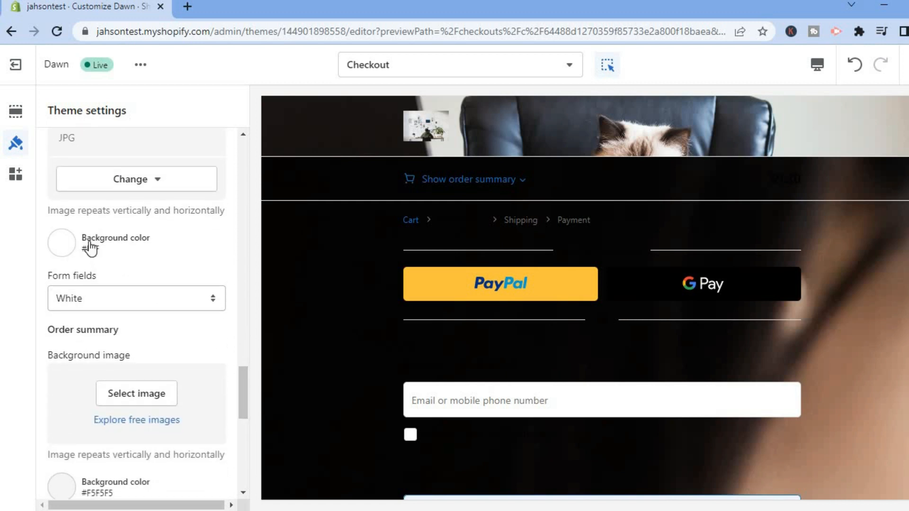
click(60, 245)
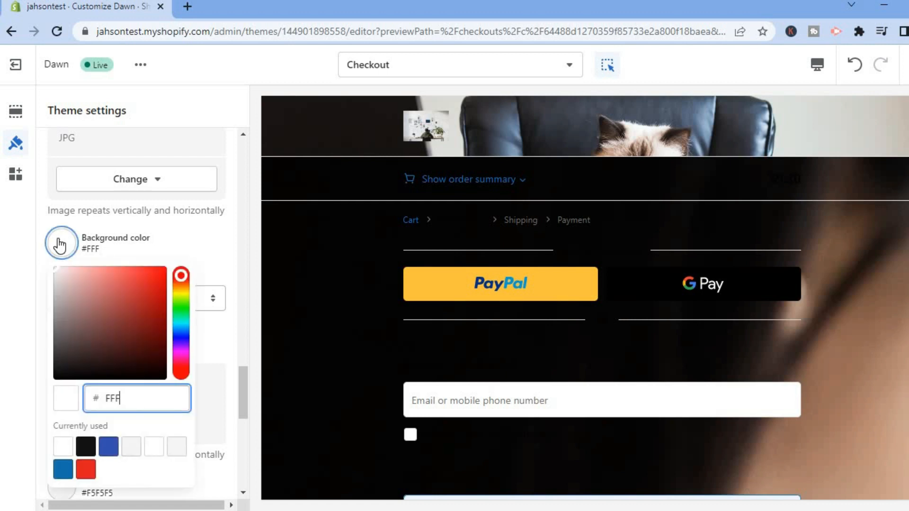
click(181, 310)
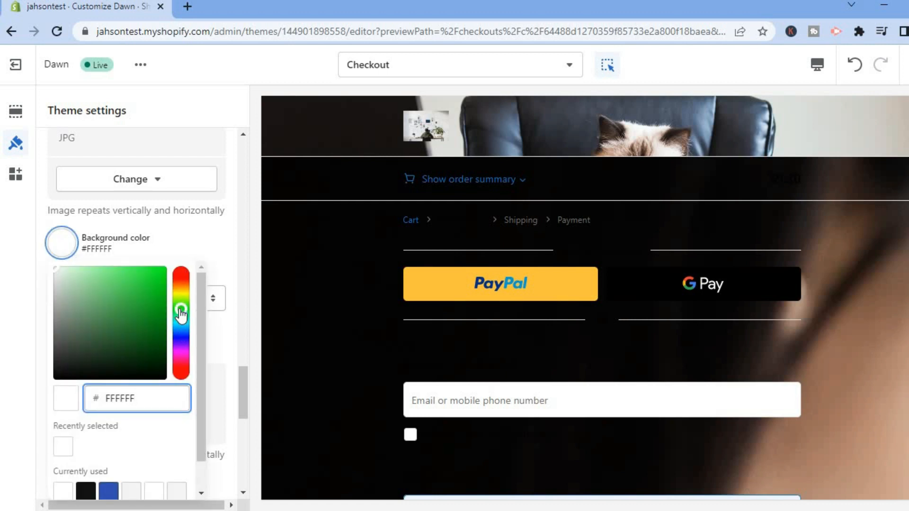
click(180, 356)
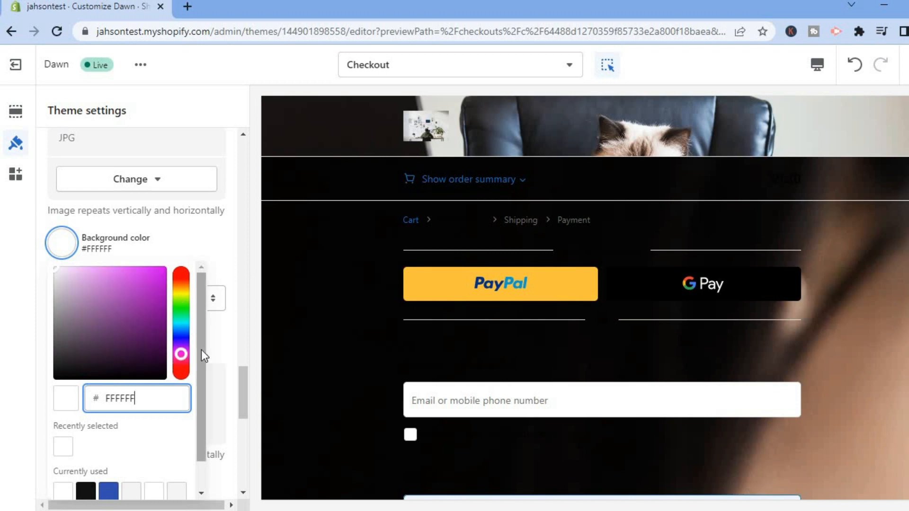
drag(243, 381, 243, 360)
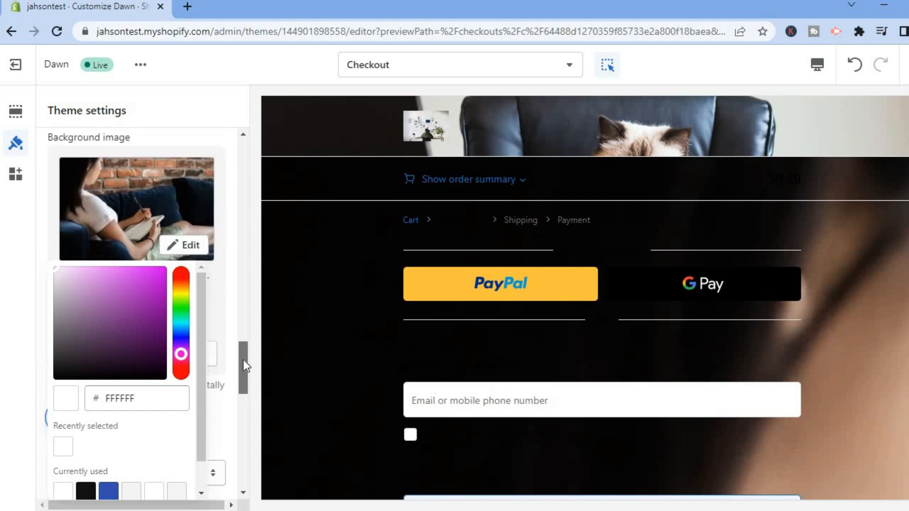
click(231, 290)
Preview the main content area's background image without editing it, and remove the image
click(186, 243)
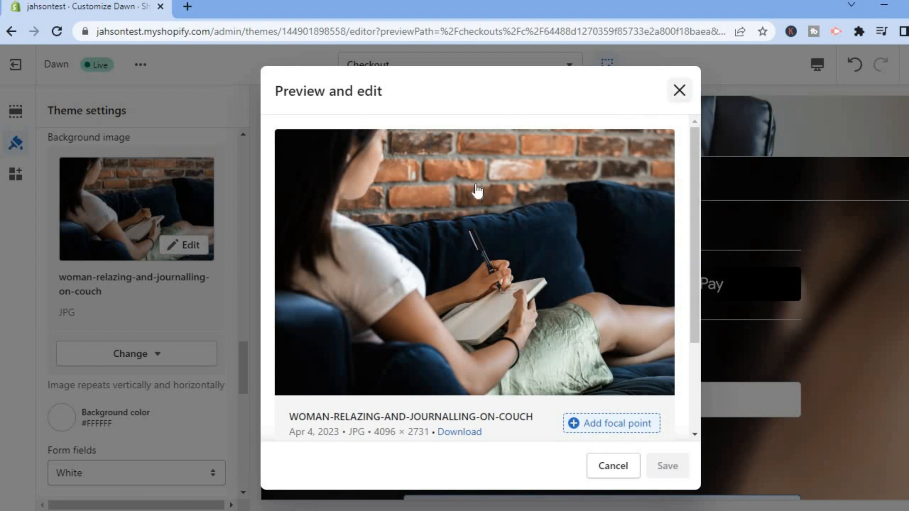
key(Escape)
click(147, 355)
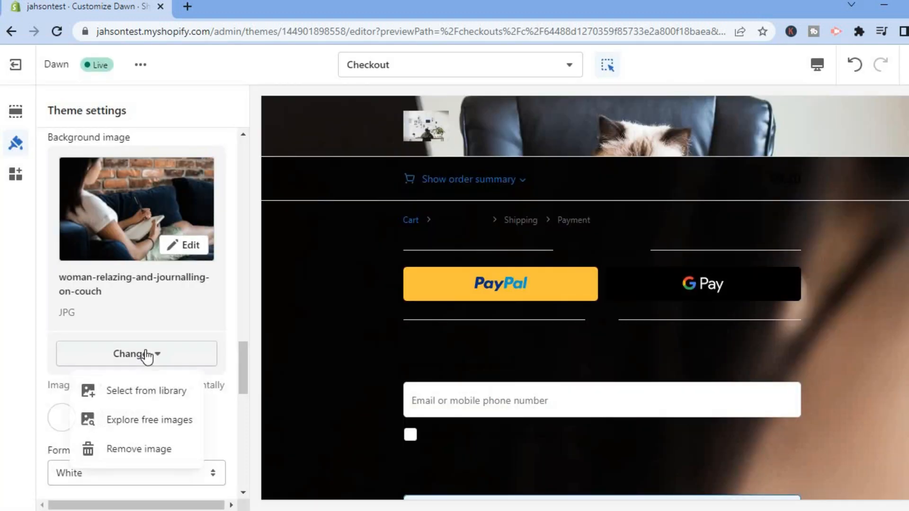
click(139, 450)
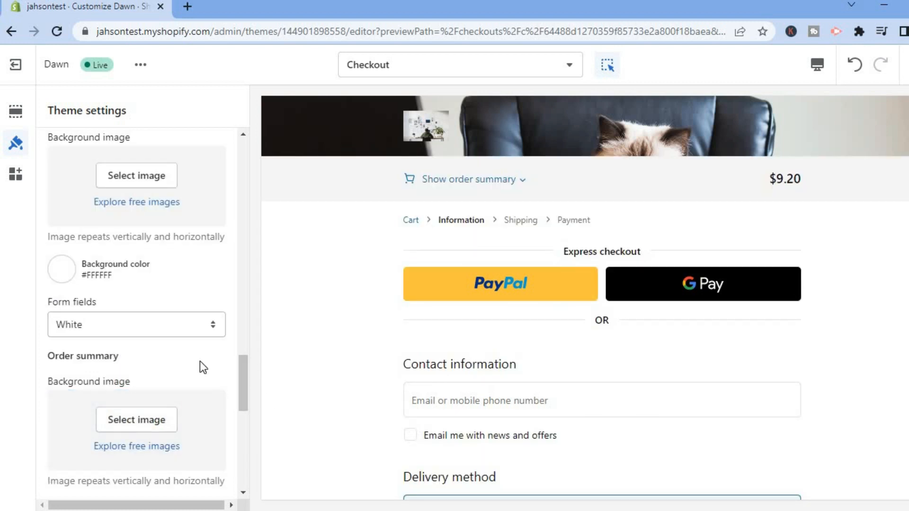
Try yellow, green and blue hues for the main content area's background color and choose the recently selected white, #FFFFFF
click(61, 268)
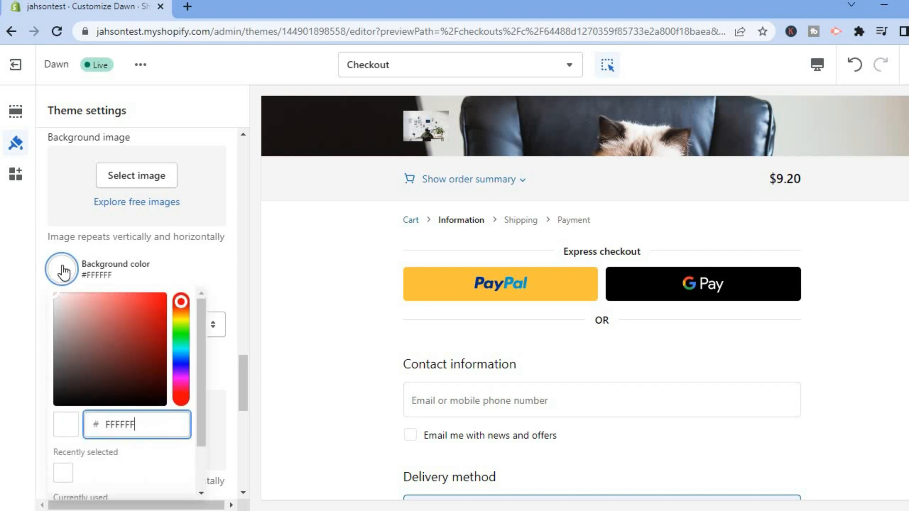
click(180, 319)
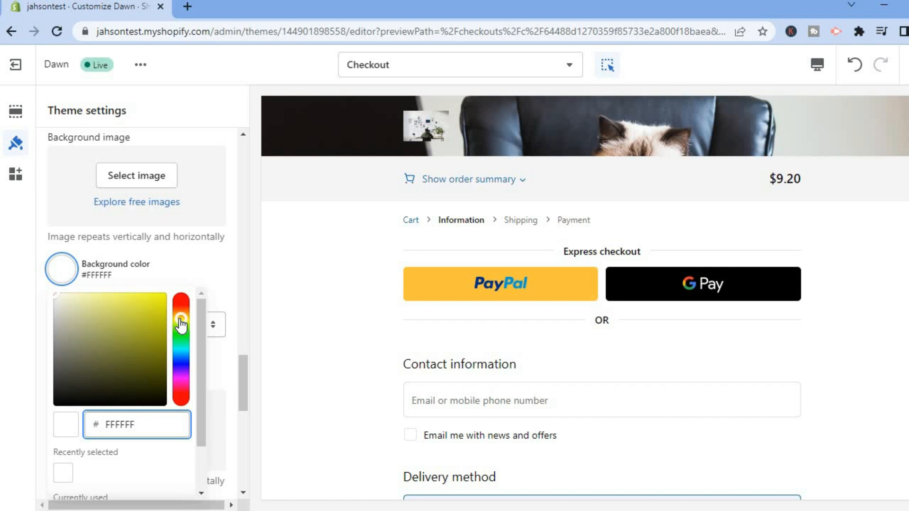
click(181, 336)
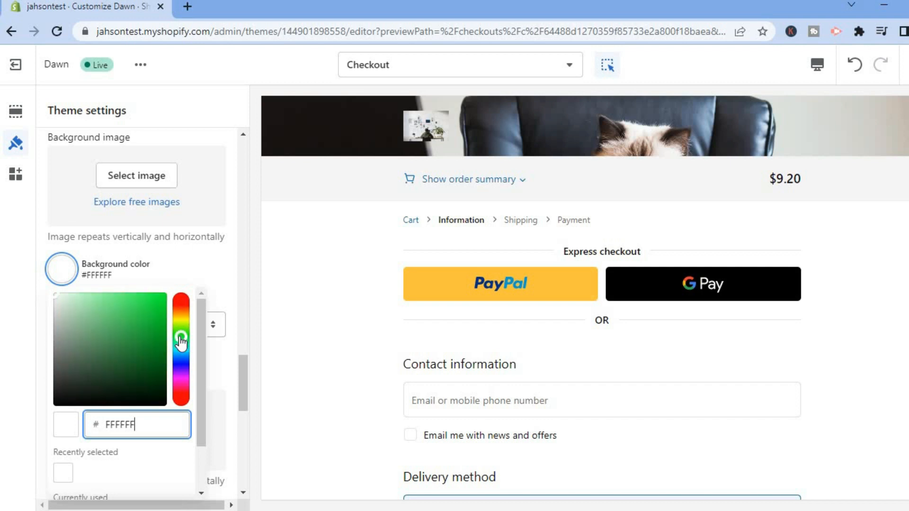
drag(200, 411, 201, 414)
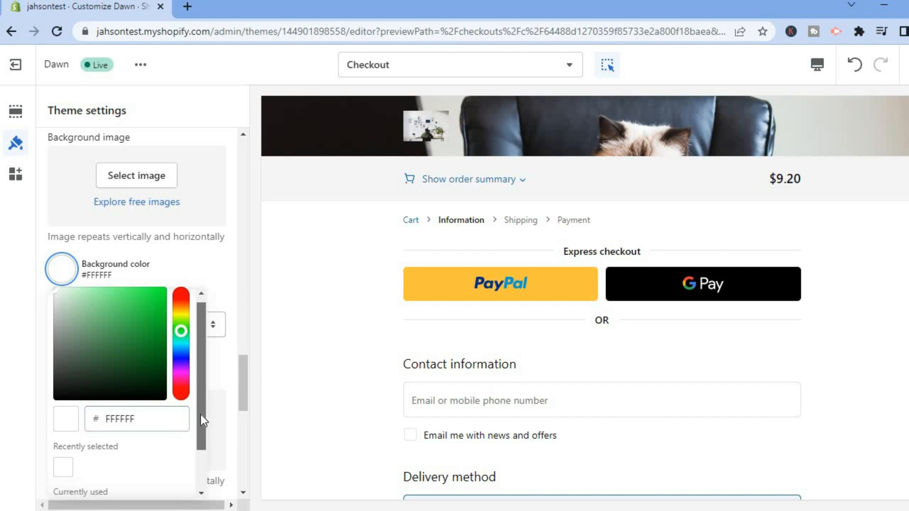
scroll(201, 417, down, 2)
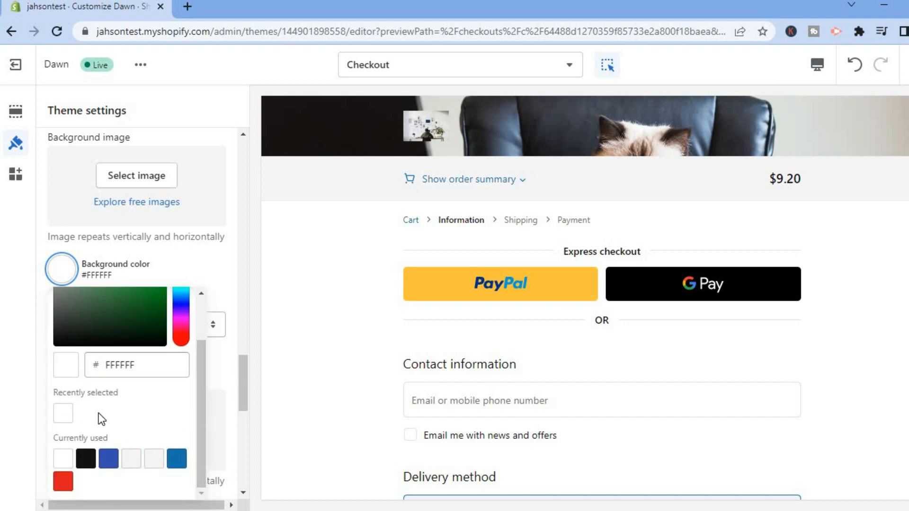
click(68, 415)
click(180, 310)
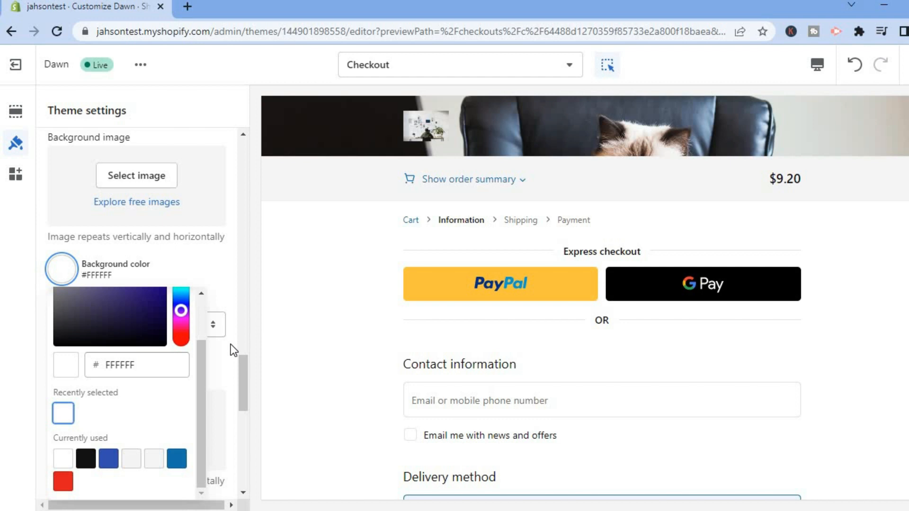
click(233, 363)
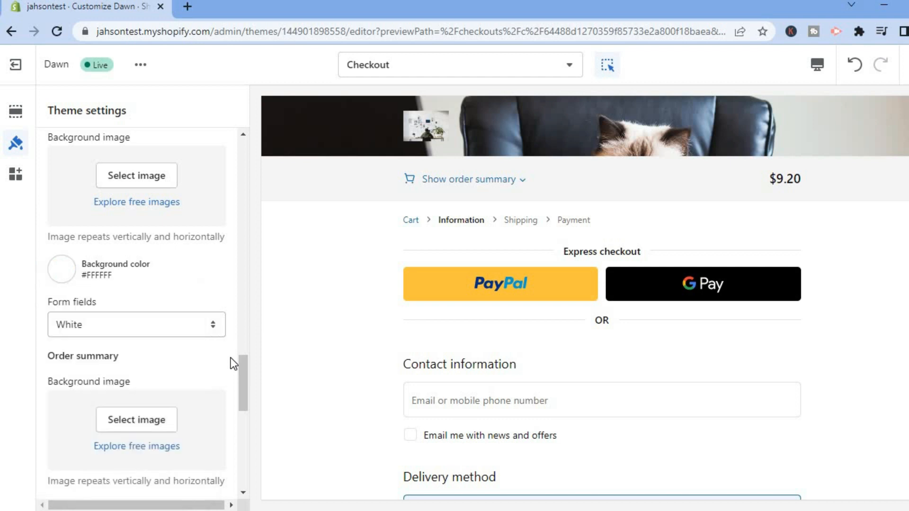
Set the main content area's form fields to Transparent
click(177, 324)
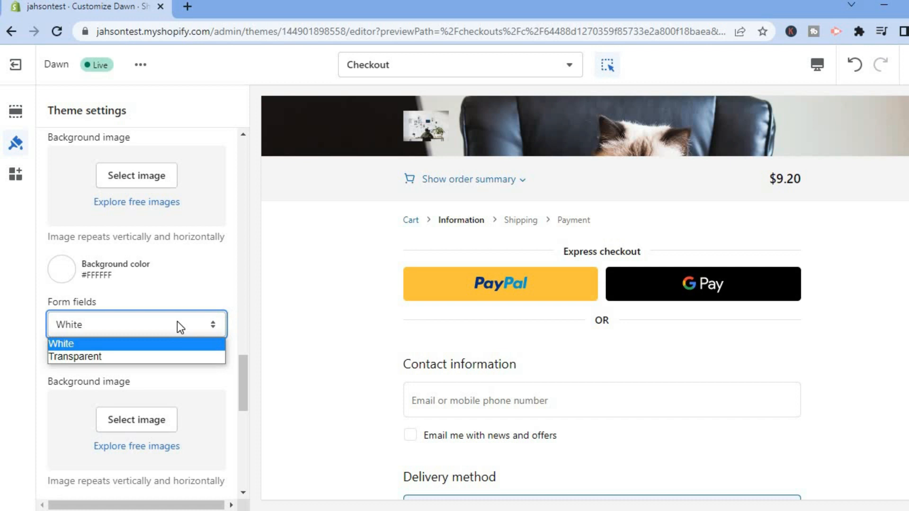
click(152, 355)
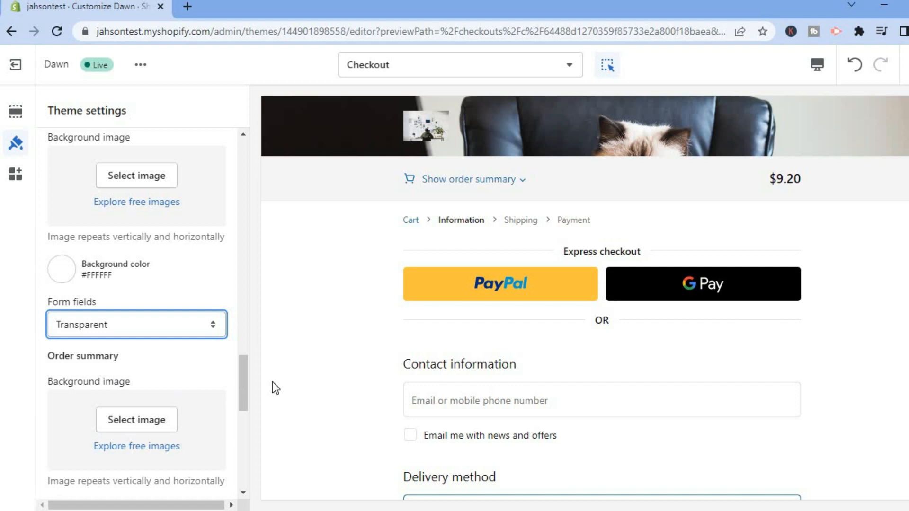
Set the order summary's background color to the currently used blue, #1773B0
drag(241, 371, 240, 405)
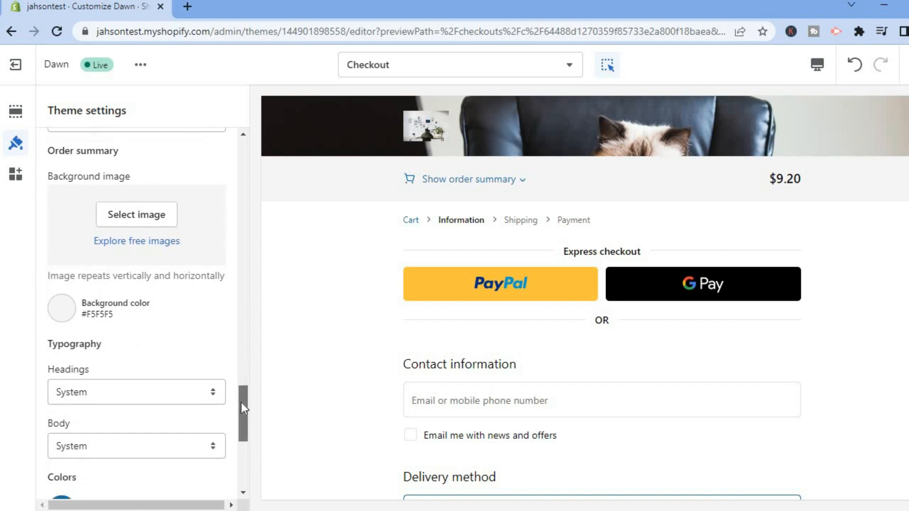
click(69, 313)
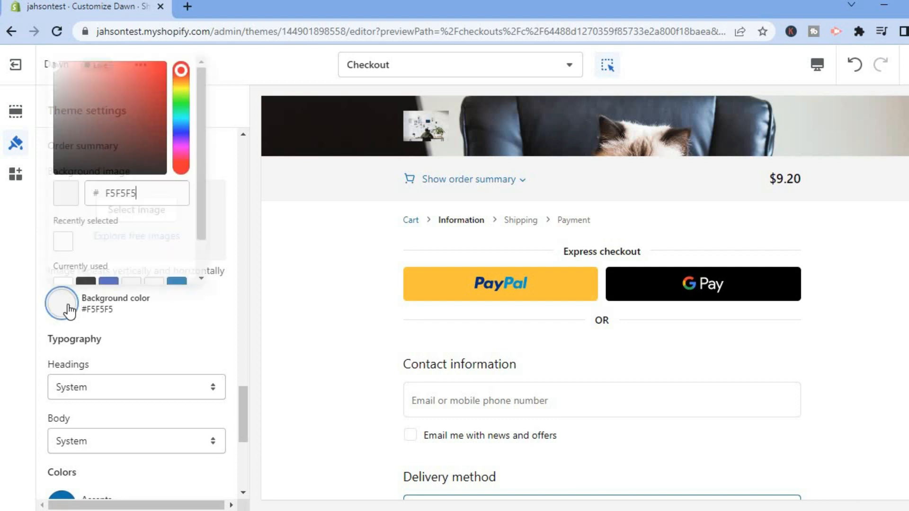
click(183, 102)
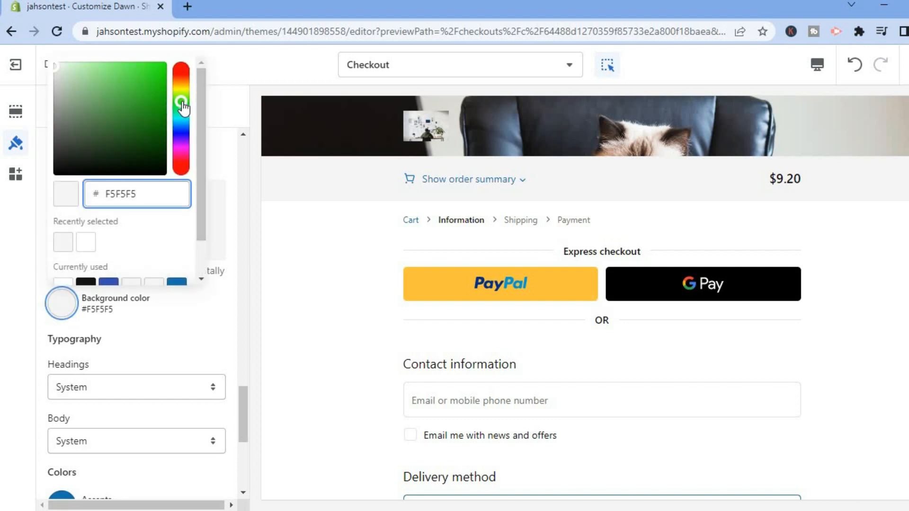
drag(201, 170, 202, 265)
click(180, 243)
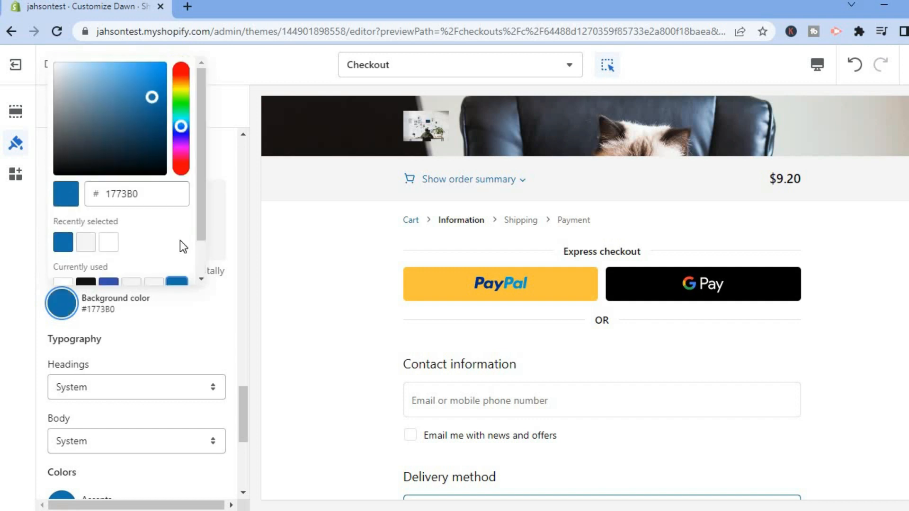
click(230, 332)
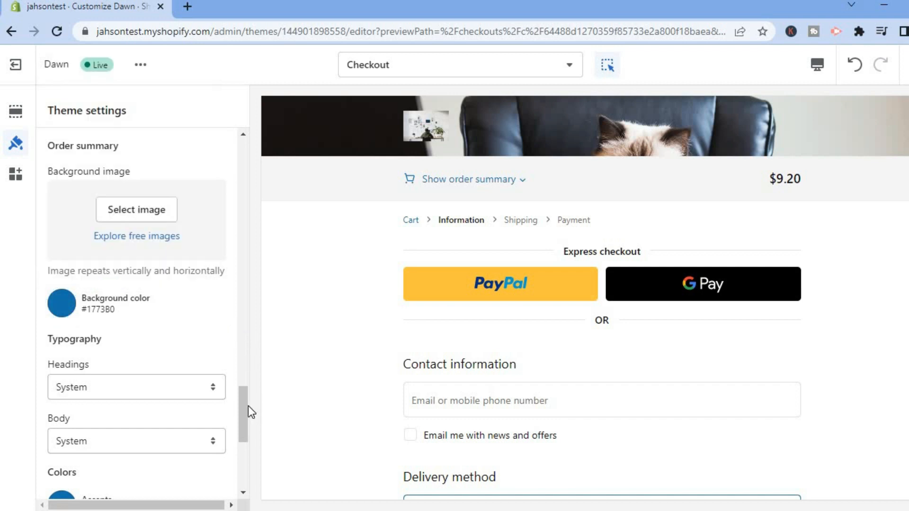
Set the order summary's background image to the suit-and-tie photo from the Watches collection of free images
drag(246, 405, 239, 460)
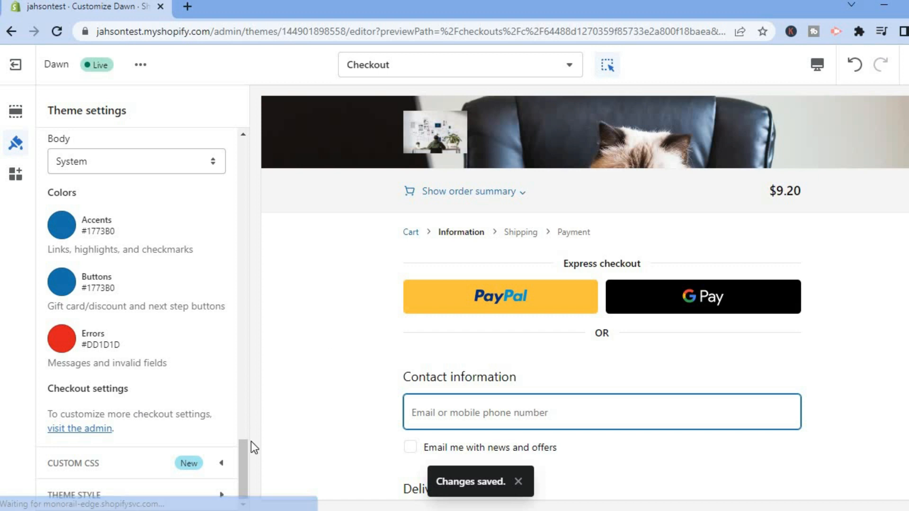
drag(245, 467, 244, 401)
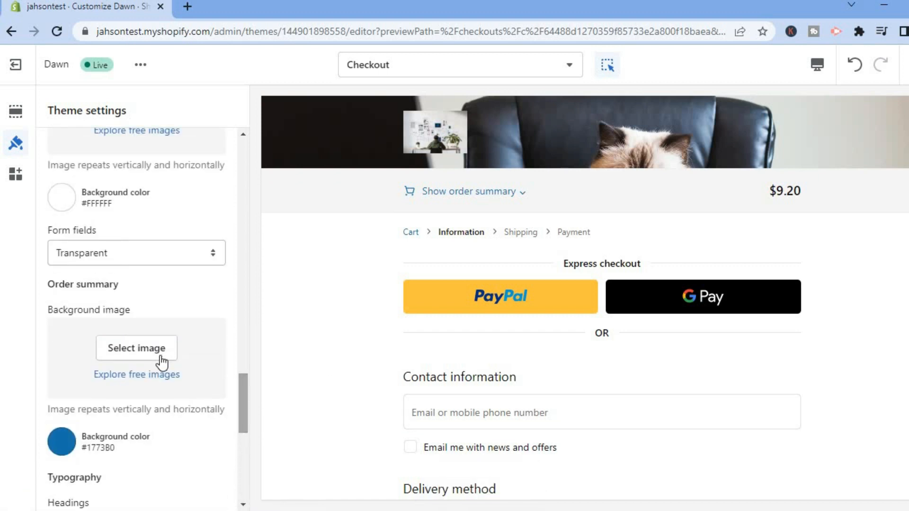
click(149, 376)
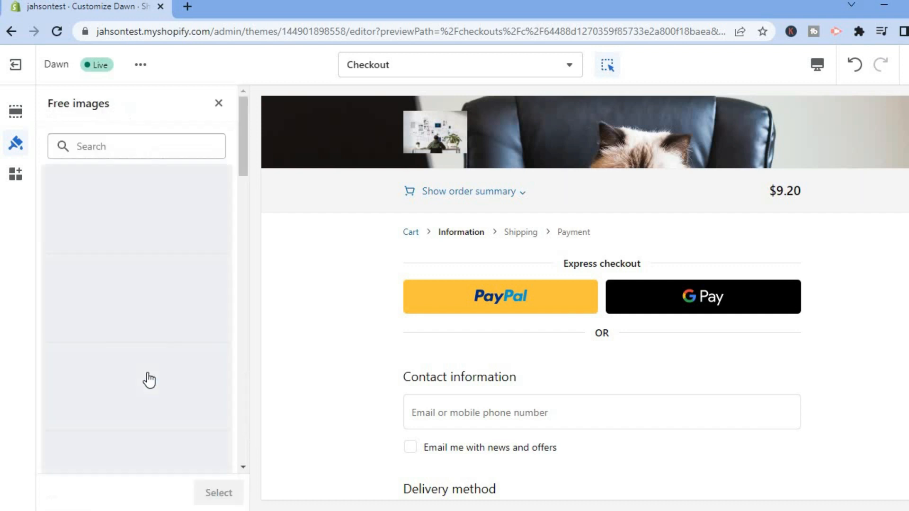
drag(246, 144, 231, 323)
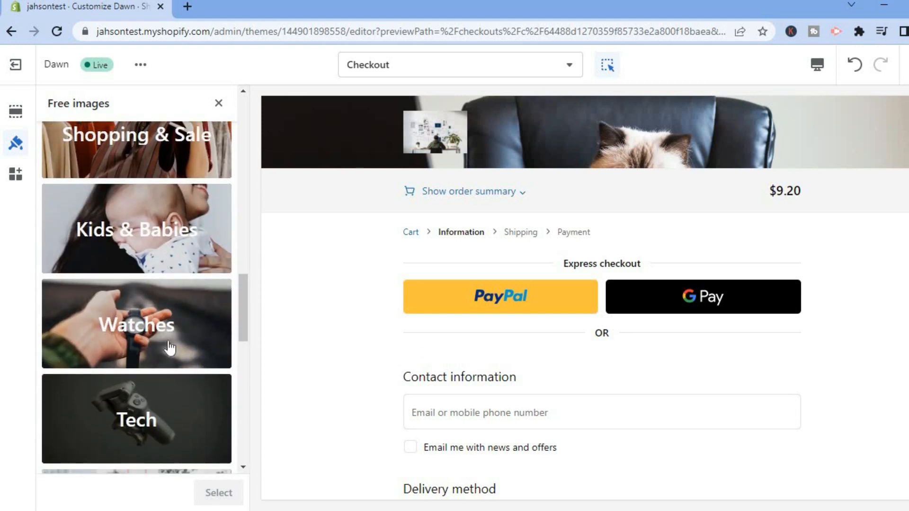
click(141, 342)
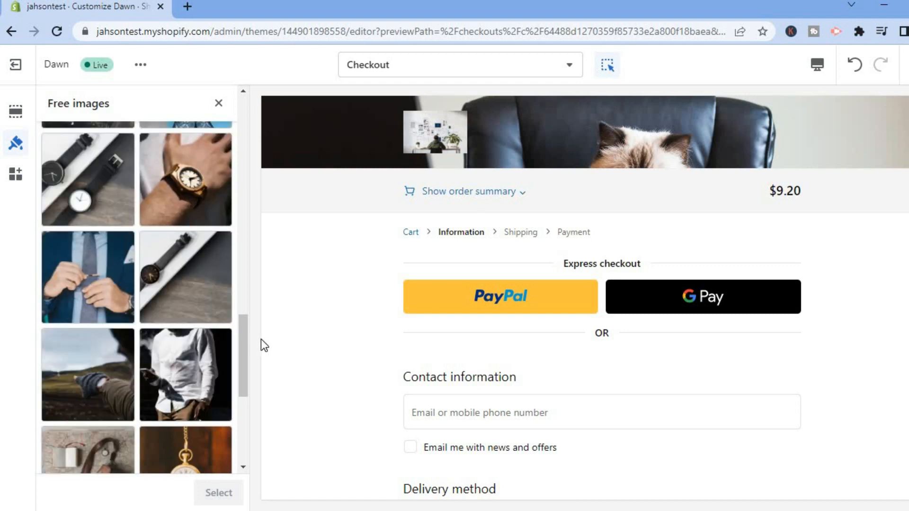
drag(243, 350, 243, 345)
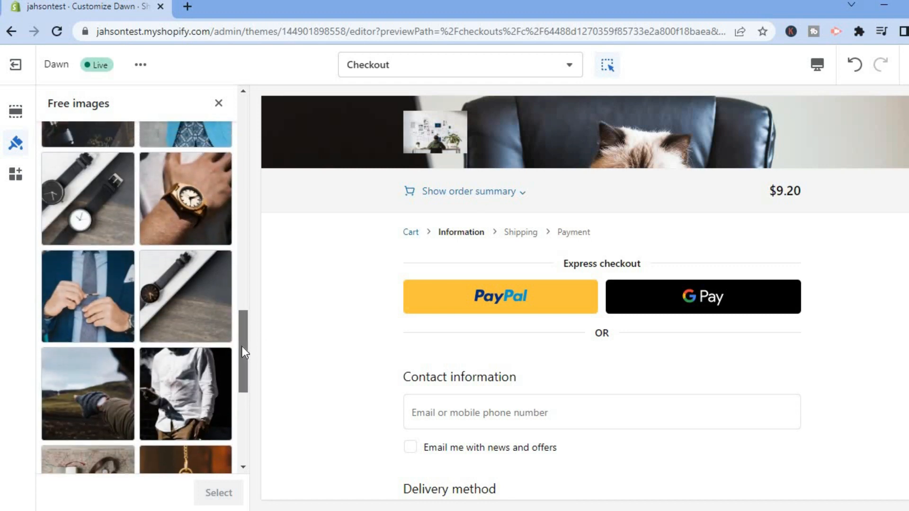
click(81, 311)
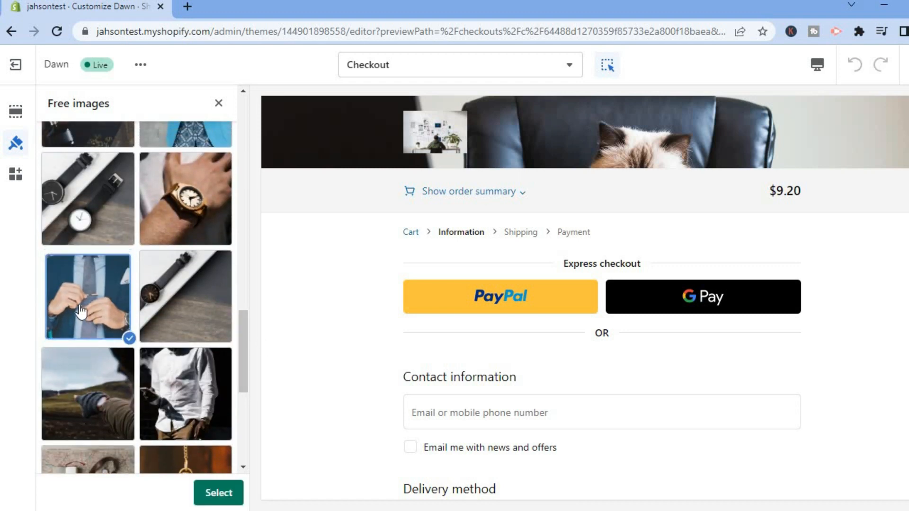
click(221, 500)
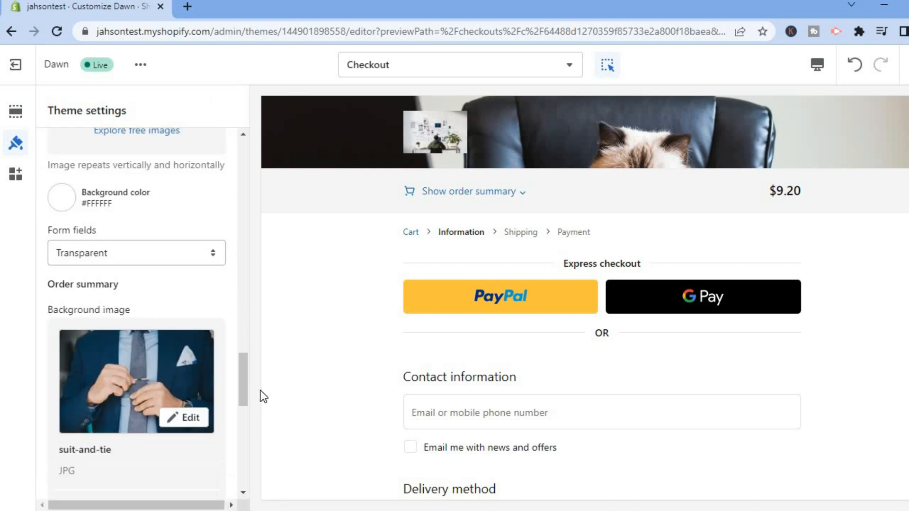
Go to the store admin's checkout settings and set the customer contact method to Email
mouse_move(246, 378)
mouse_down()
mouse_move(245, 412)
mouse_move(245, 396)
mouse_up()
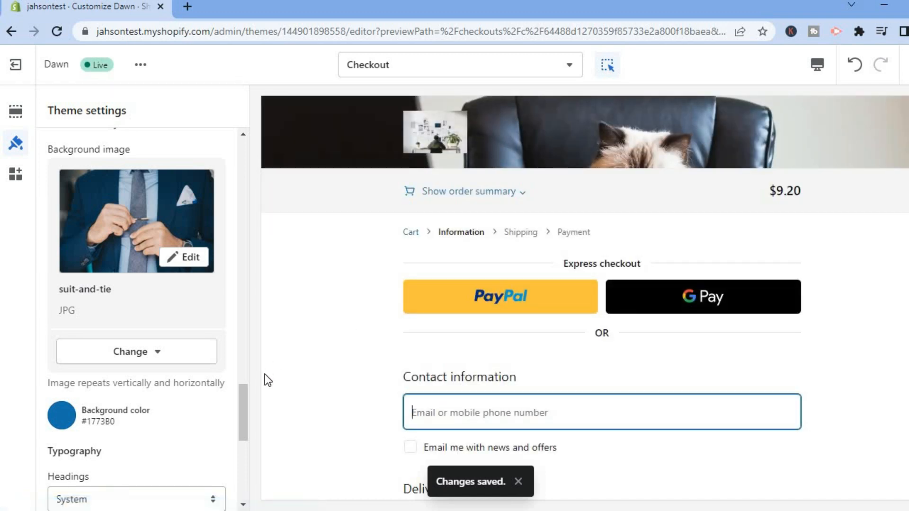
drag(243, 401, 240, 469)
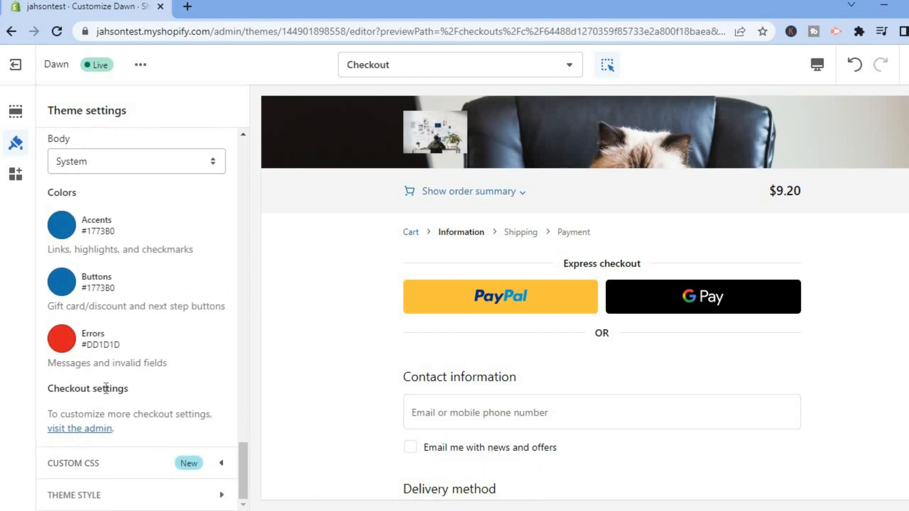
click(90, 427)
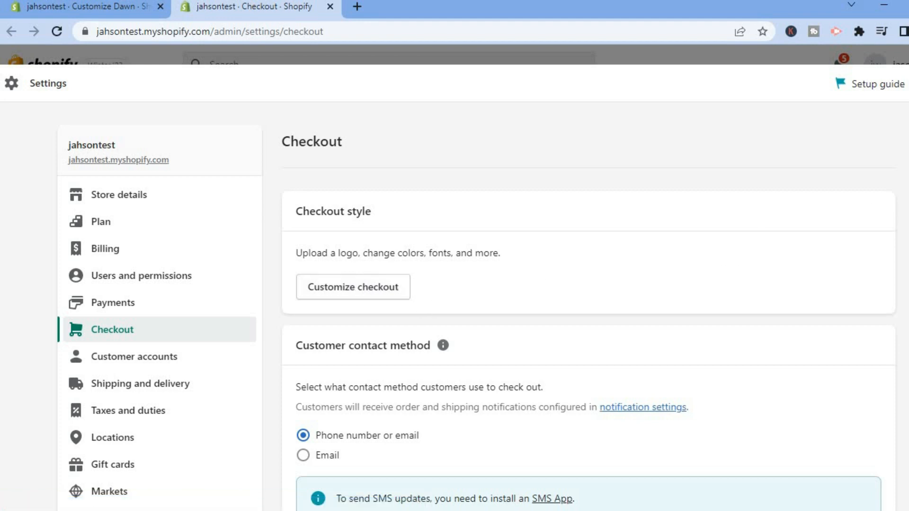
scroll(473, 308, down, 5)
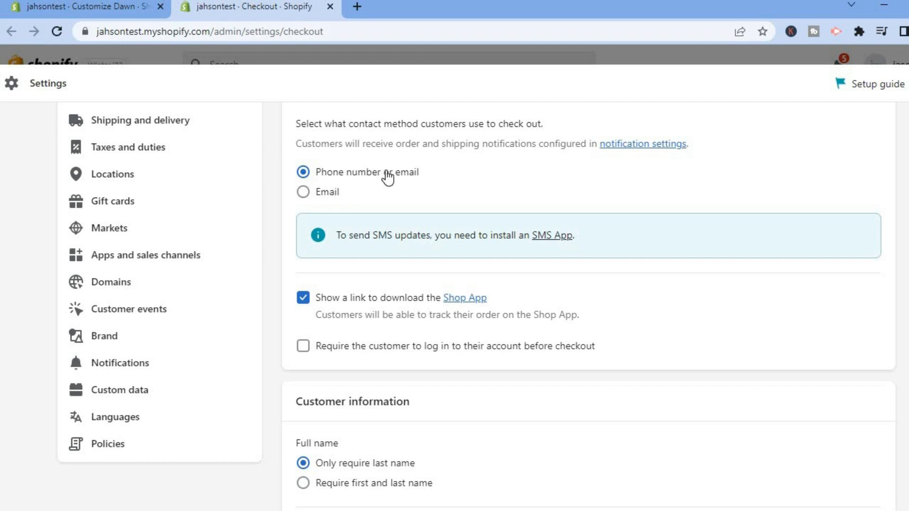
click(303, 191)
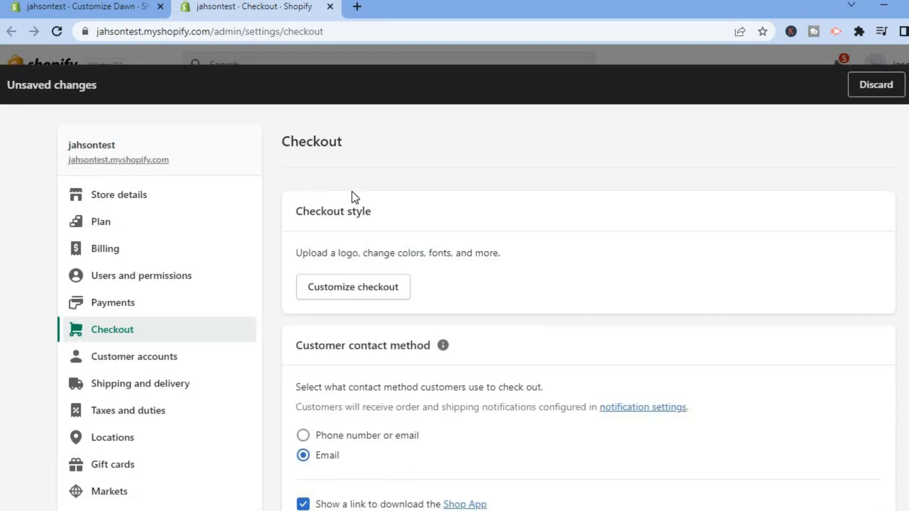
Show tipping at checkout with presets of 10, 15 and 20%
scroll(476, 308, down, 5)
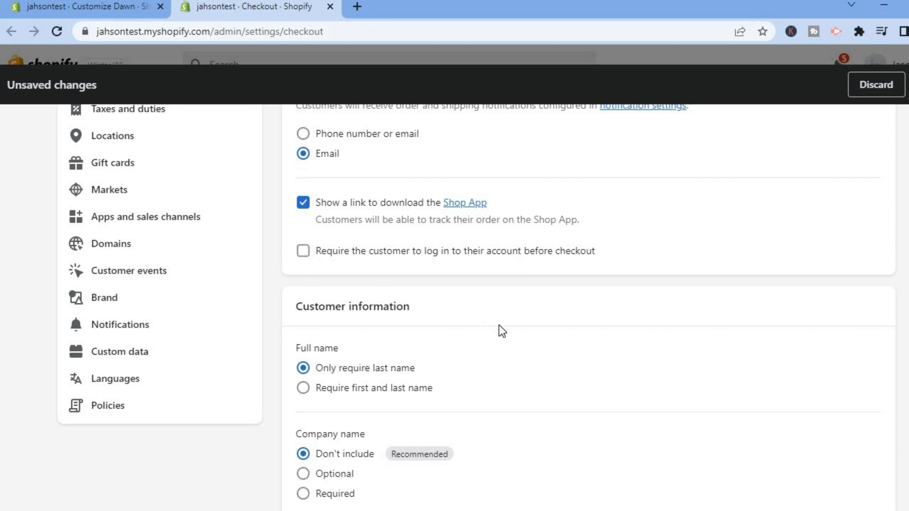
scroll(476, 307, down, 3)
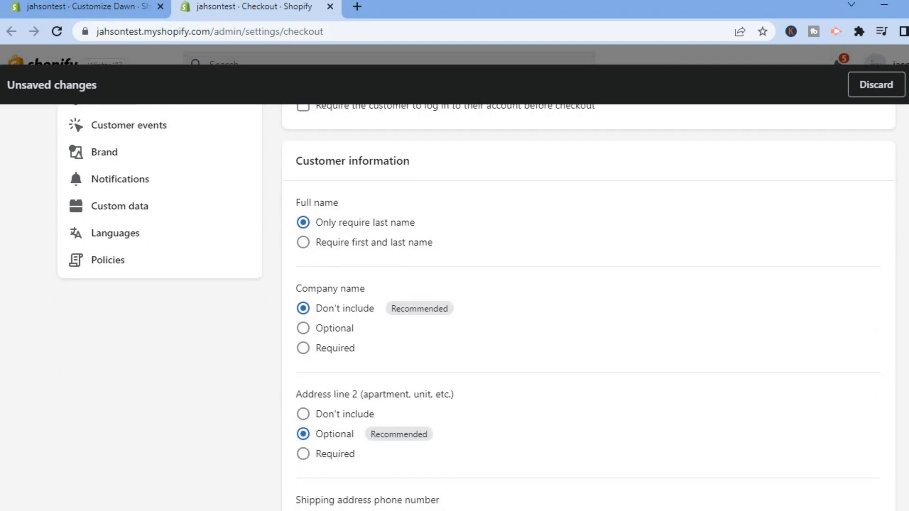
scroll(476, 308, down, 1)
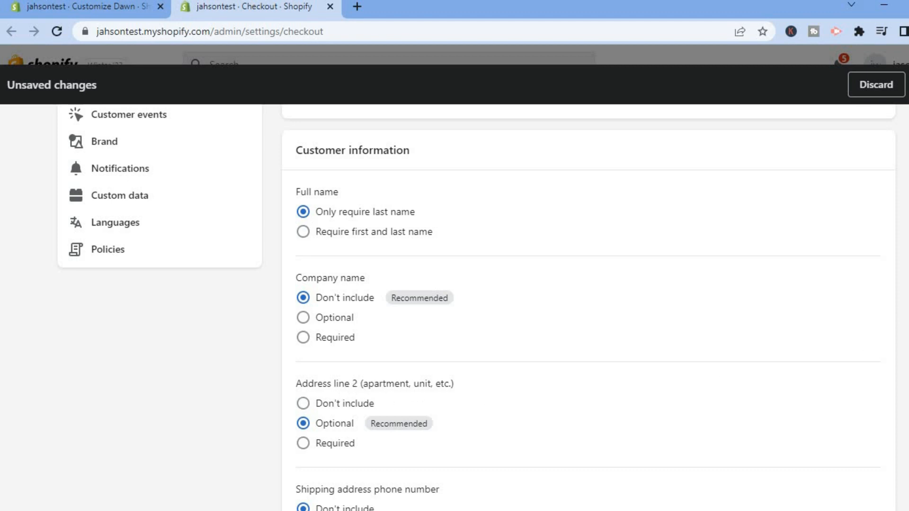
scroll(515, 283, down, 5)
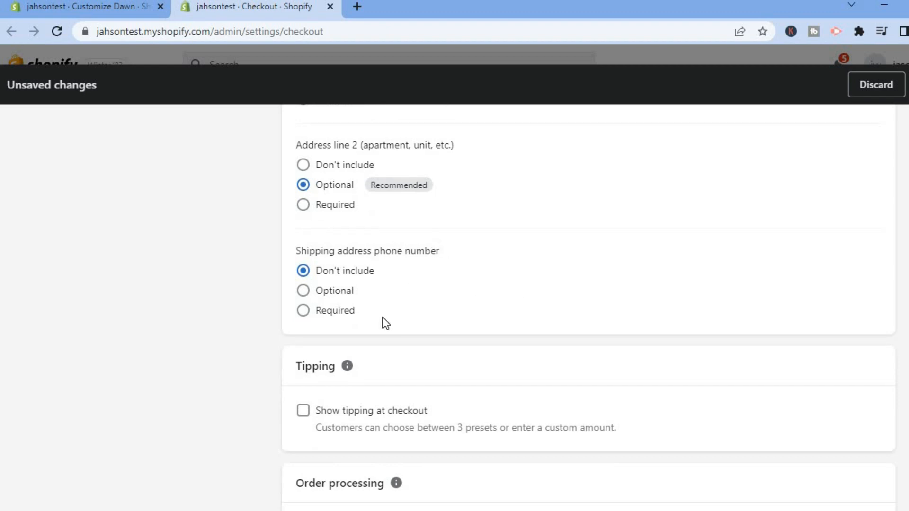
scroll(588, 310, down, 4)
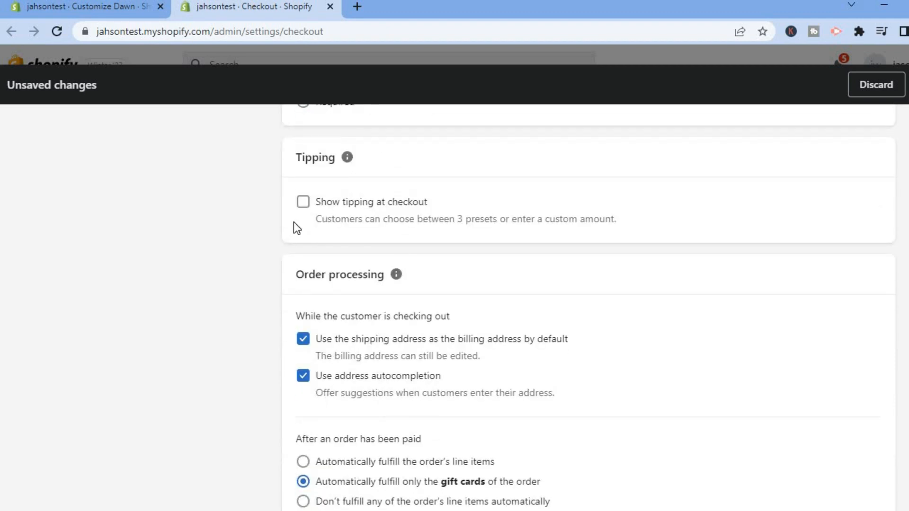
click(302, 202)
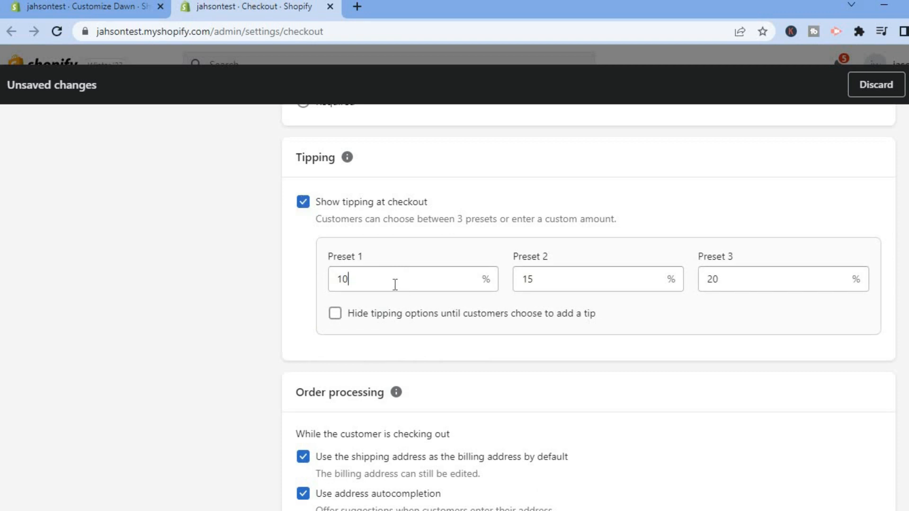
click(567, 277)
click(764, 283)
click(426, 287)
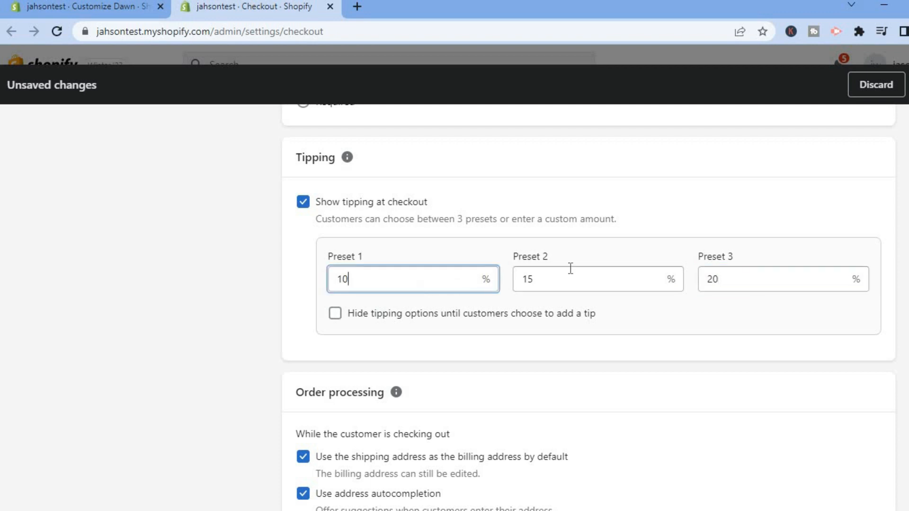
click(591, 277)
click(739, 283)
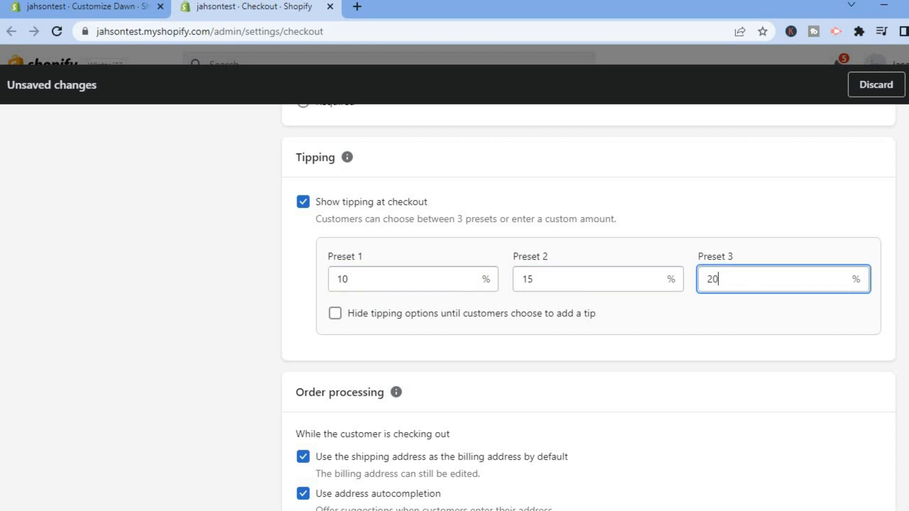
Save the changes to the checkout settings
scroll(590, 308, down, 4)
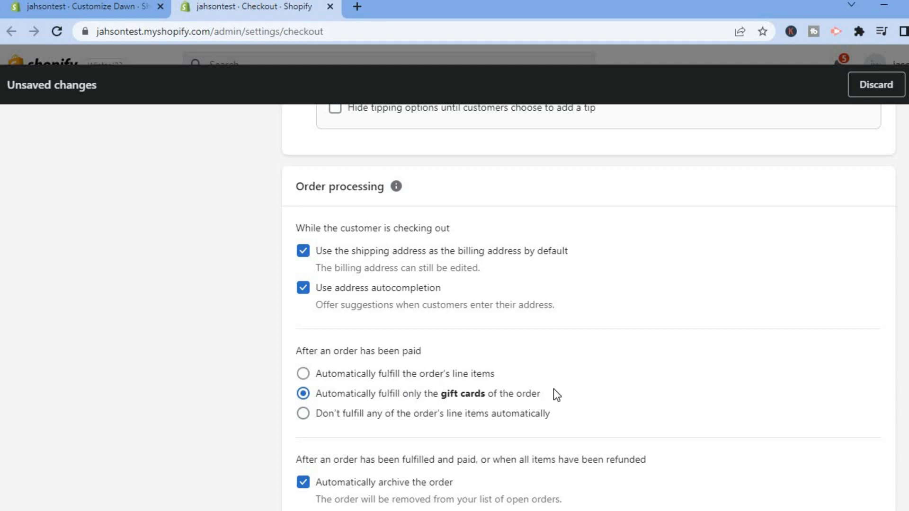
scroll(589, 307, down, 15)
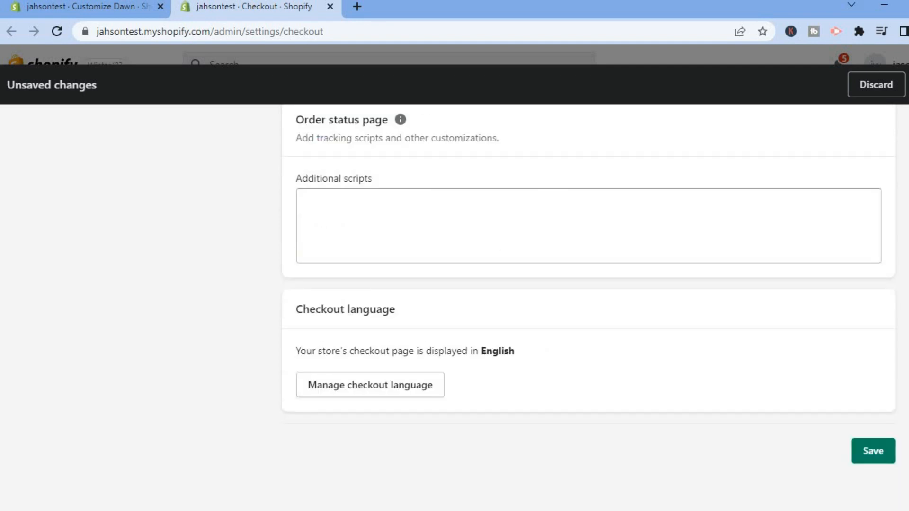
click(875, 453)
Open the checkout language content and examine its editable texts, including the page title, Pay now button label and Cart fields
click(415, 385)
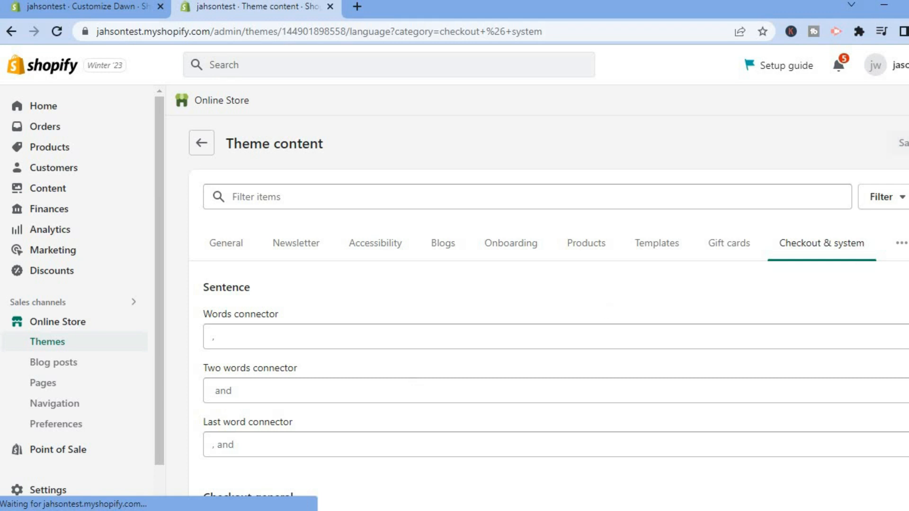
scroll(549, 307, down, 3)
scroll(557, 264, down, 3)
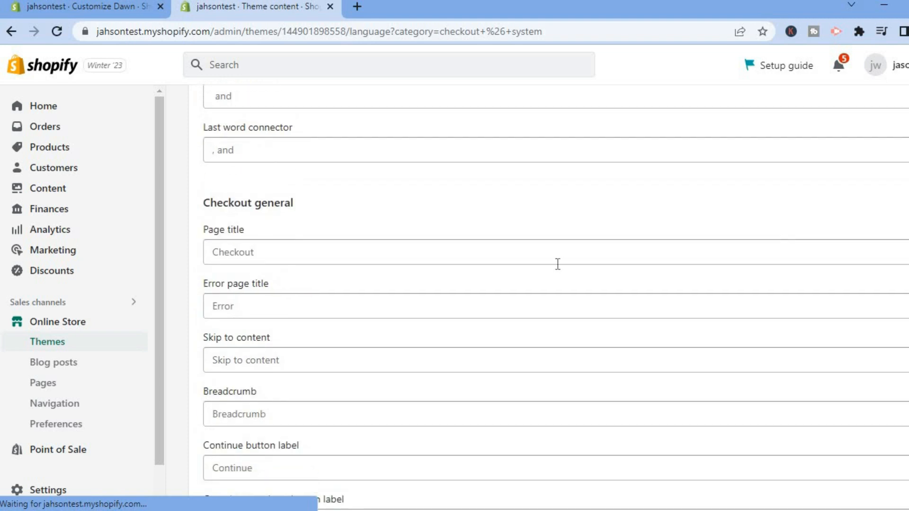
click(556, 255)
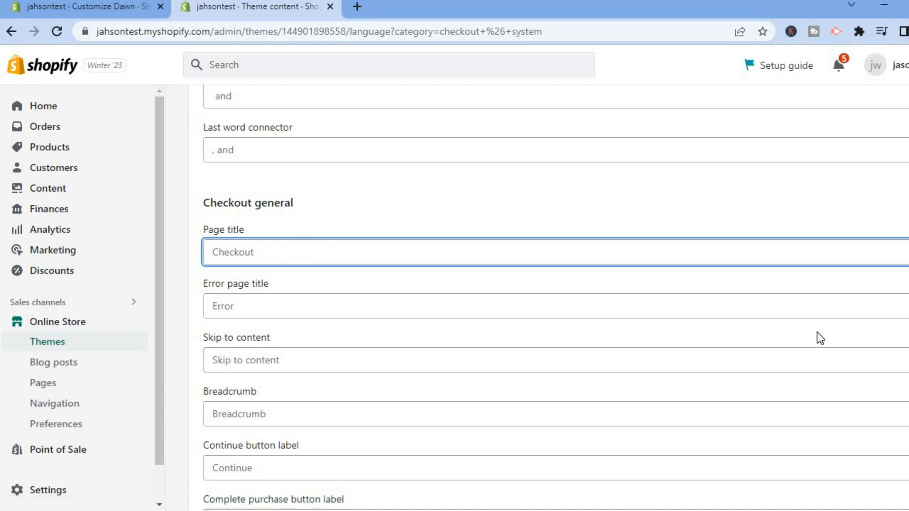
scroll(554, 297, down, 9)
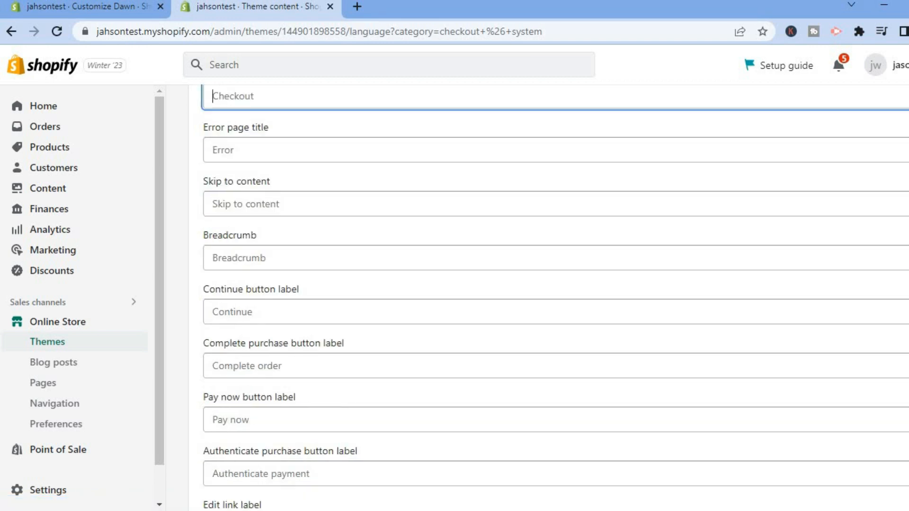
scroll(553, 297, down, 1)
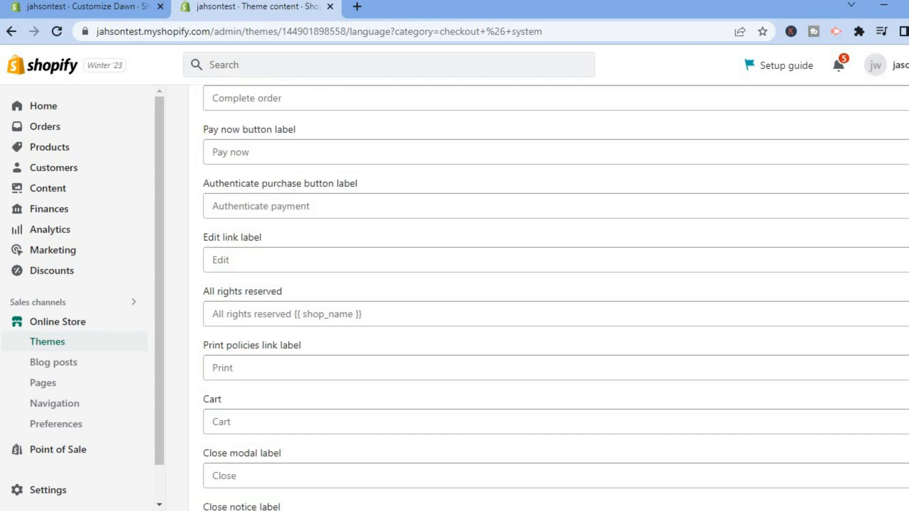
click(287, 144)
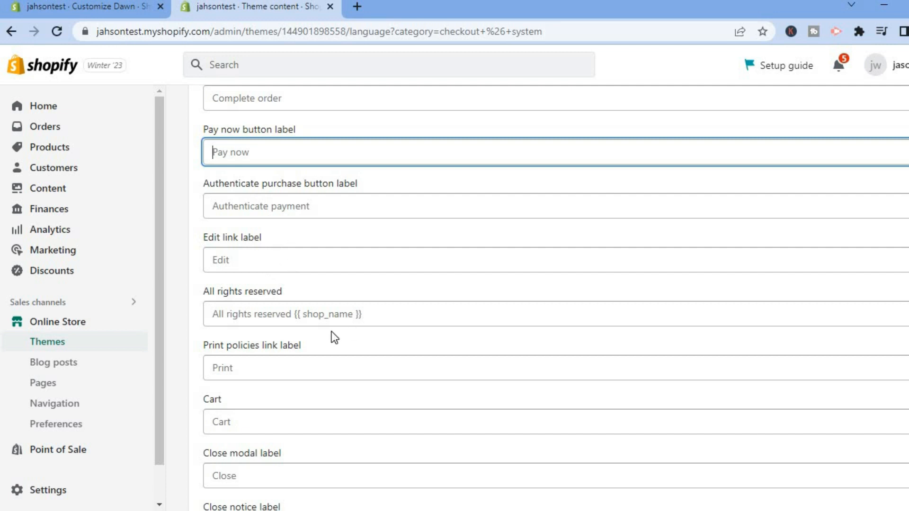
click(236, 418)
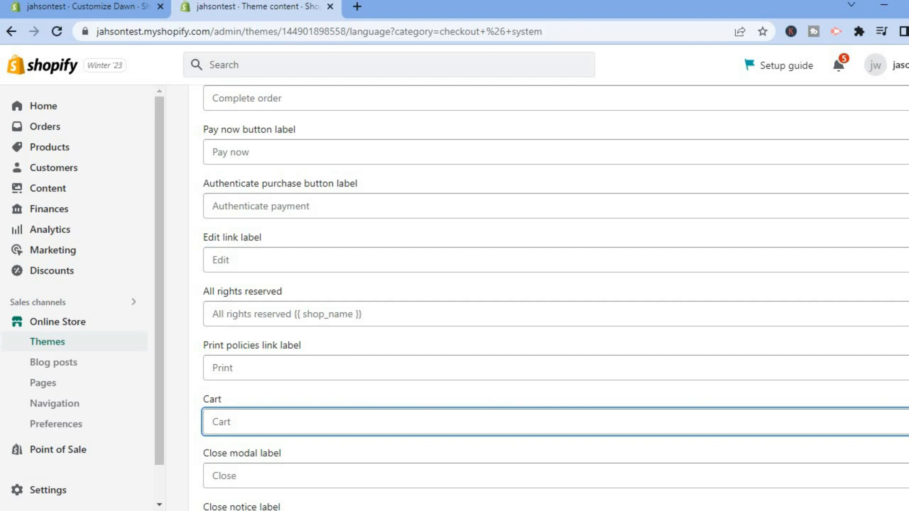
Examine the remaining checkout language texts, from the shipping and payment continuation labels through address, contact, pickup and customer account fields to Checkout stock
scroll(345, 430, down, 3)
scroll(554, 297, down, 3)
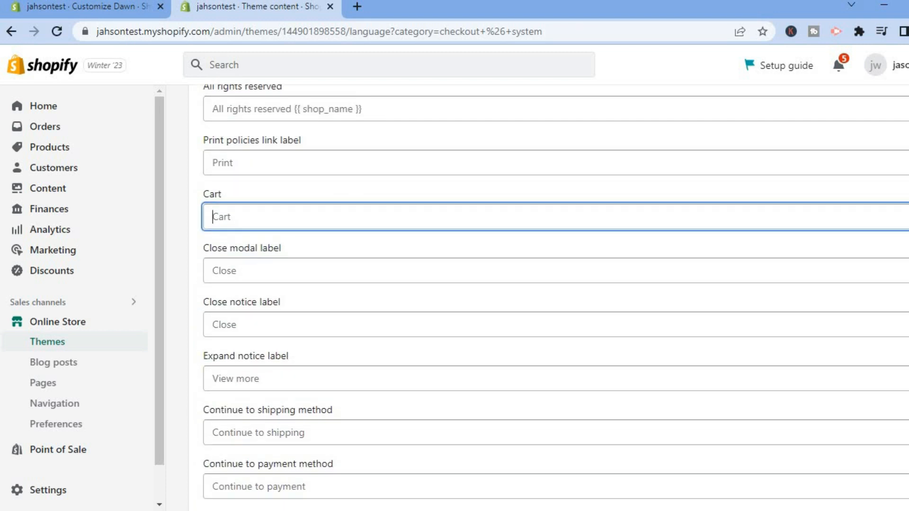
scroll(556, 297, down, 5)
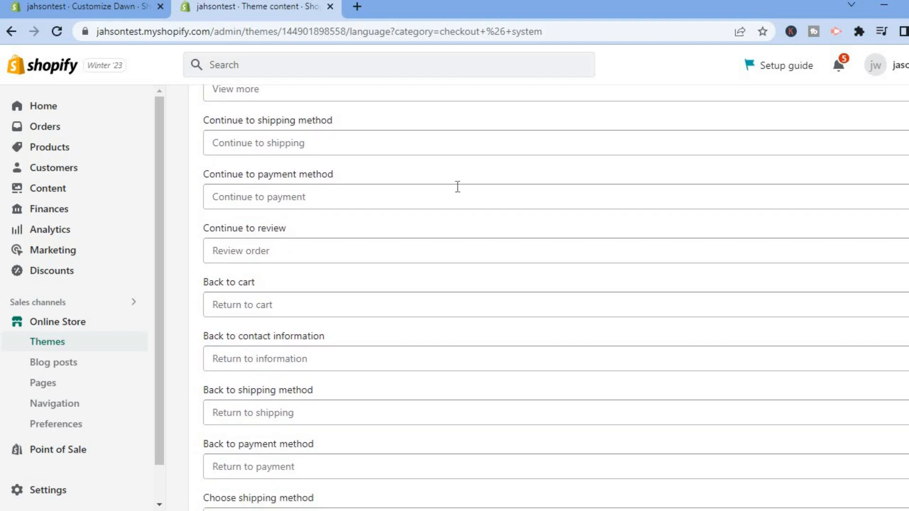
click(436, 194)
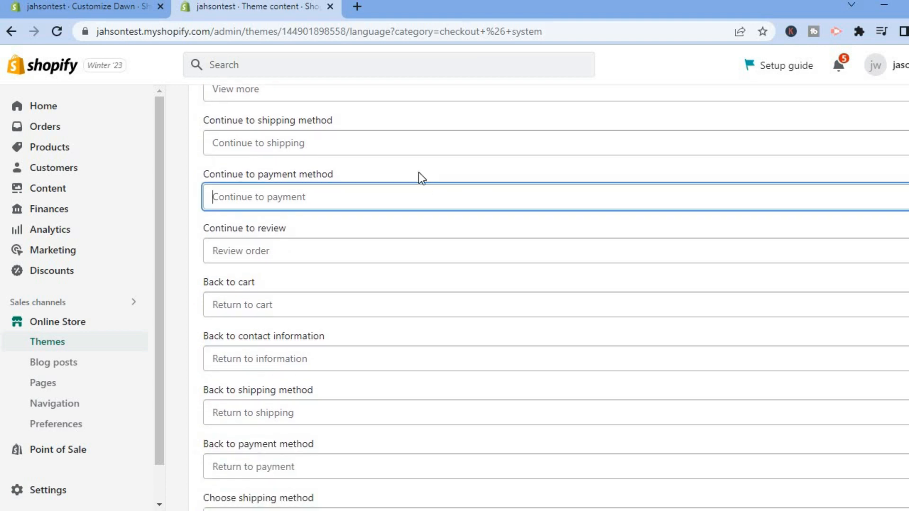
click(409, 140)
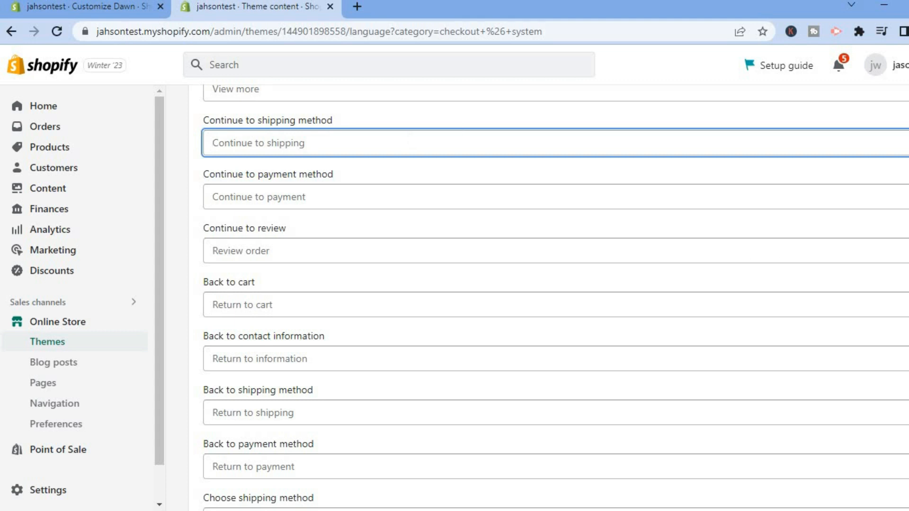
scroll(408, 140, down, 2)
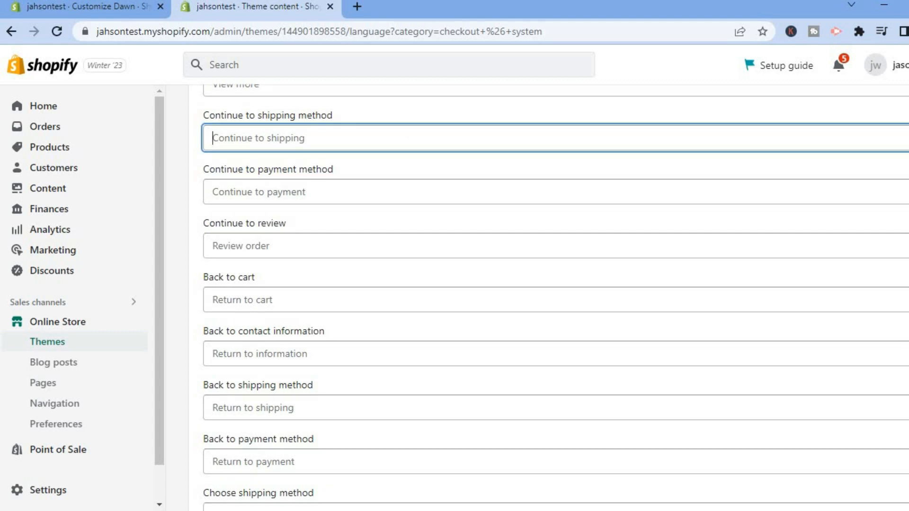
scroll(554, 297, down, 9)
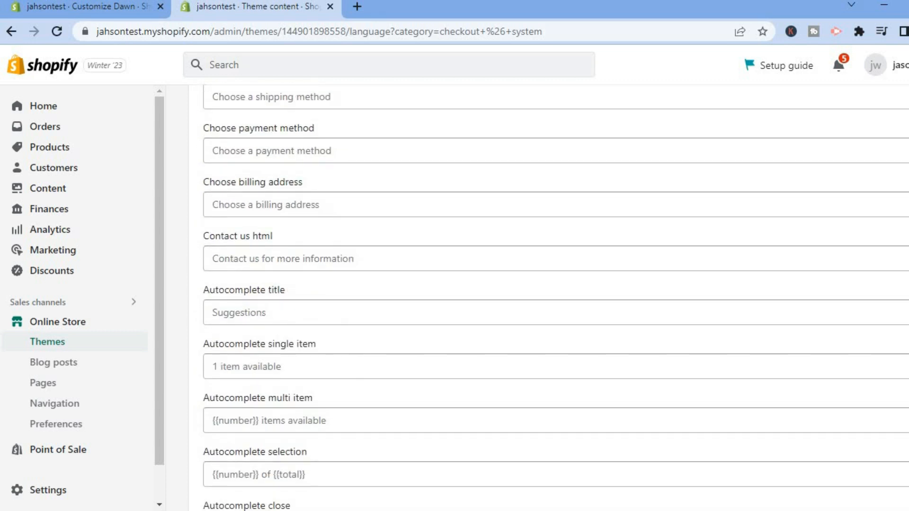
scroll(553, 297, down, 15)
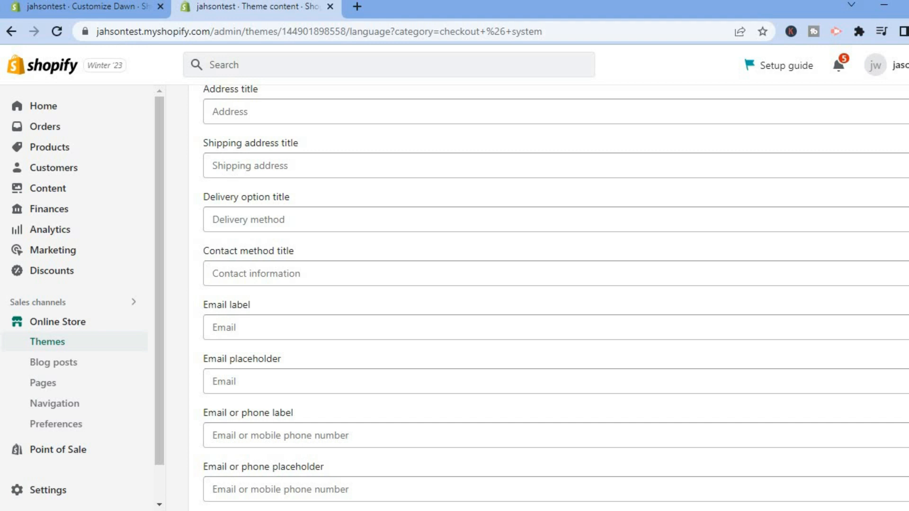
scroll(555, 297, down, 20)
scroll(555, 297, down, 12)
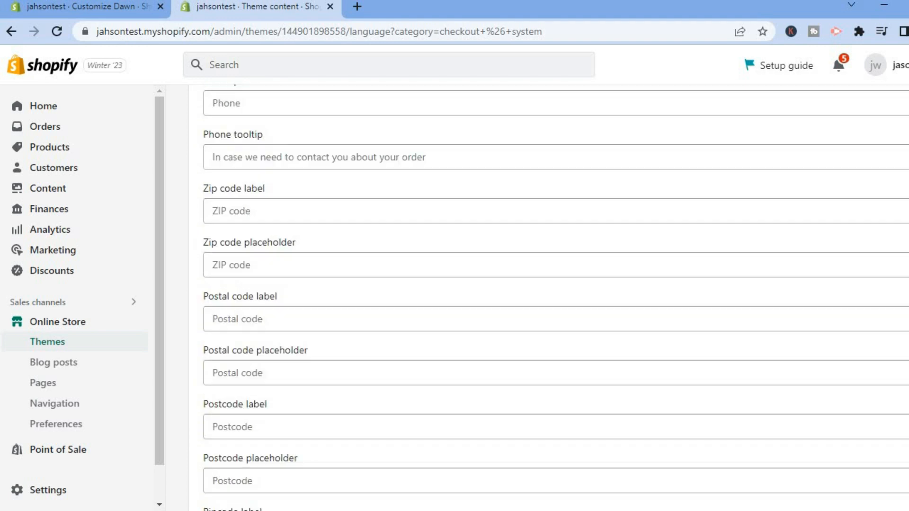
scroll(555, 297, down, 4)
scroll(555, 297, down, 15)
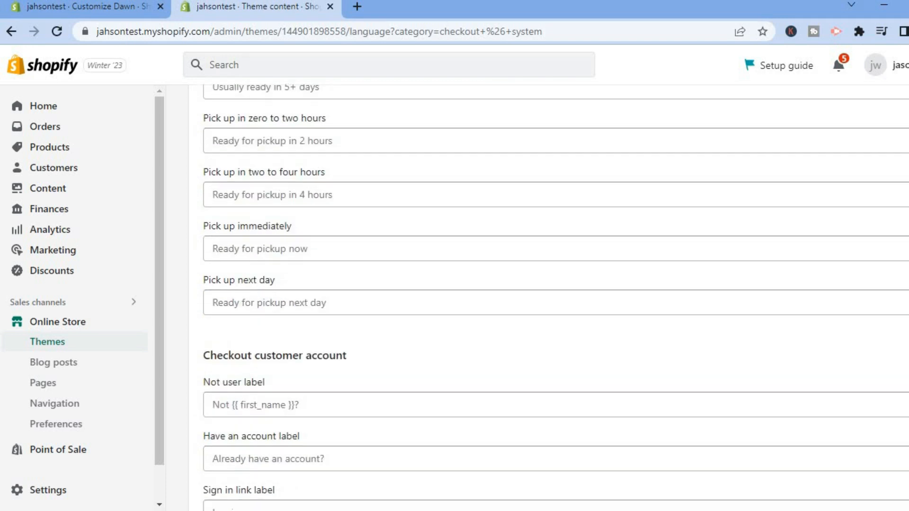
scroll(555, 297, down, 1)
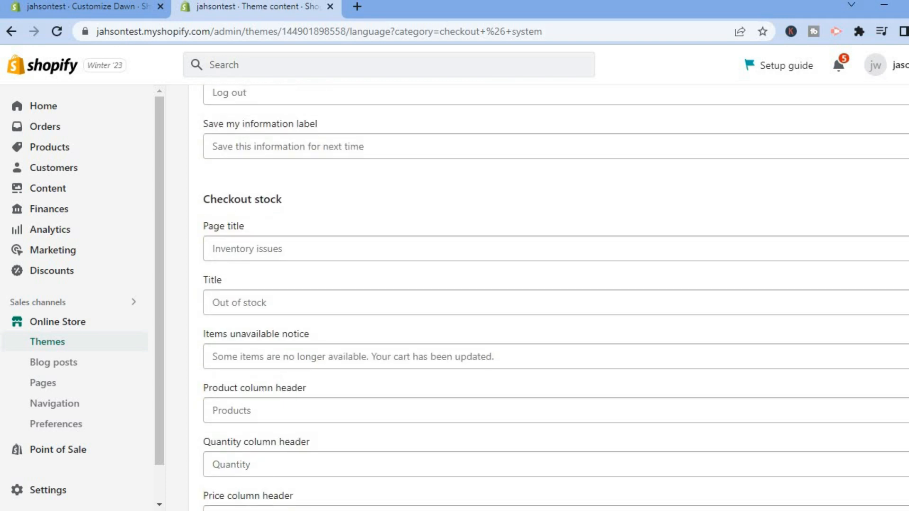